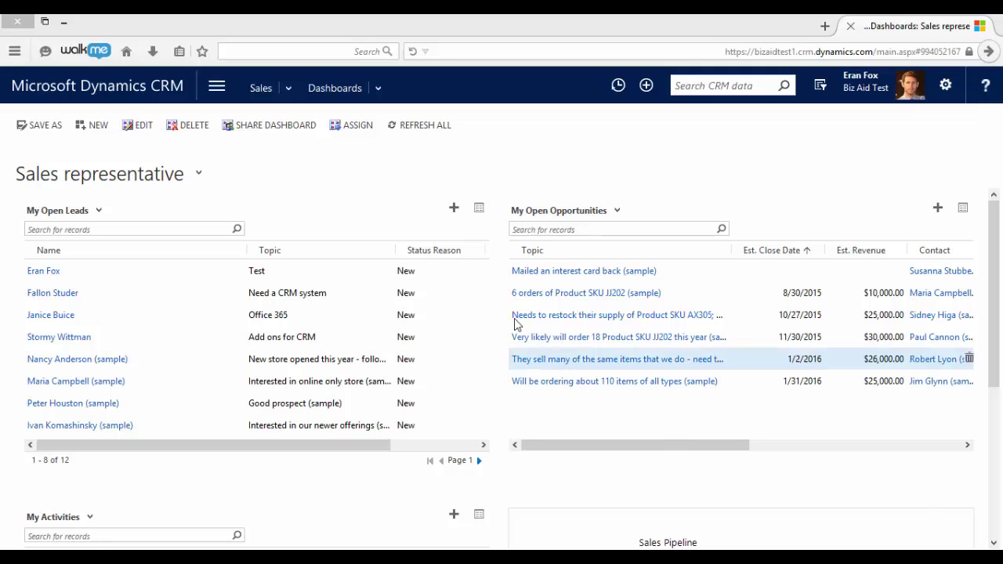
Step: Open the first lead in My Open Leads and confirm its Birthday, Email and Budget are empty
double_click(210, 277)
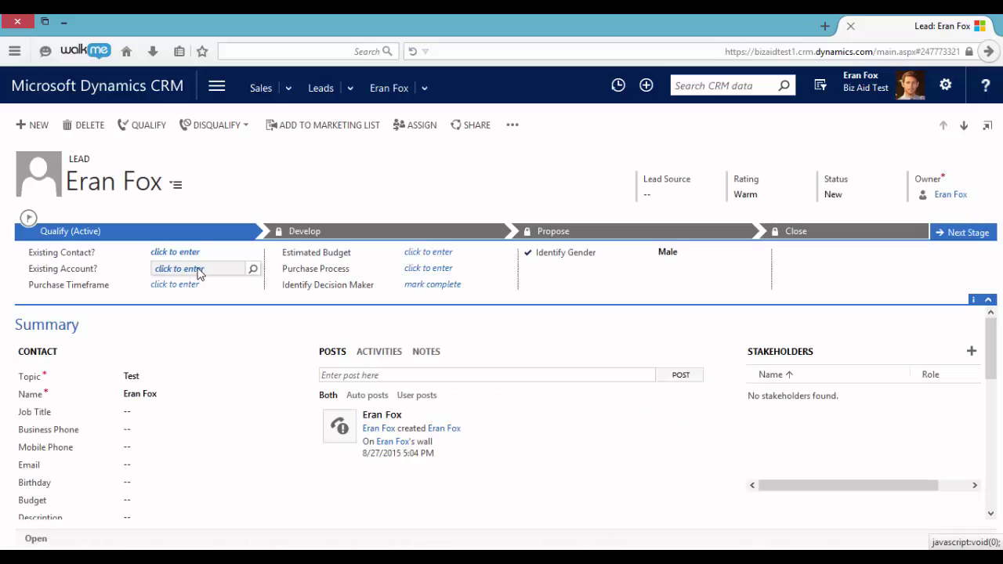
scroll(185, 338, "down", 2)
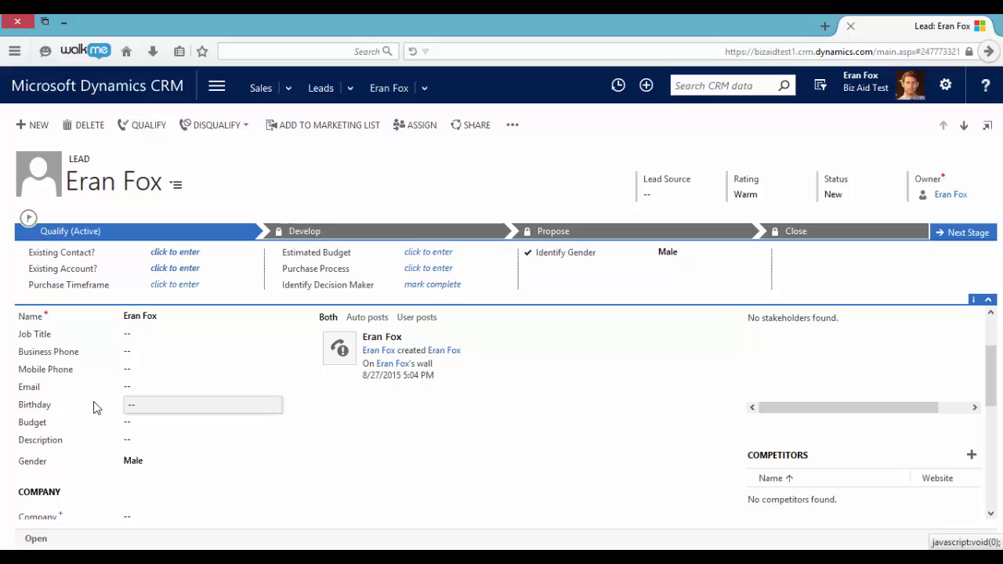
left_click(149, 408)
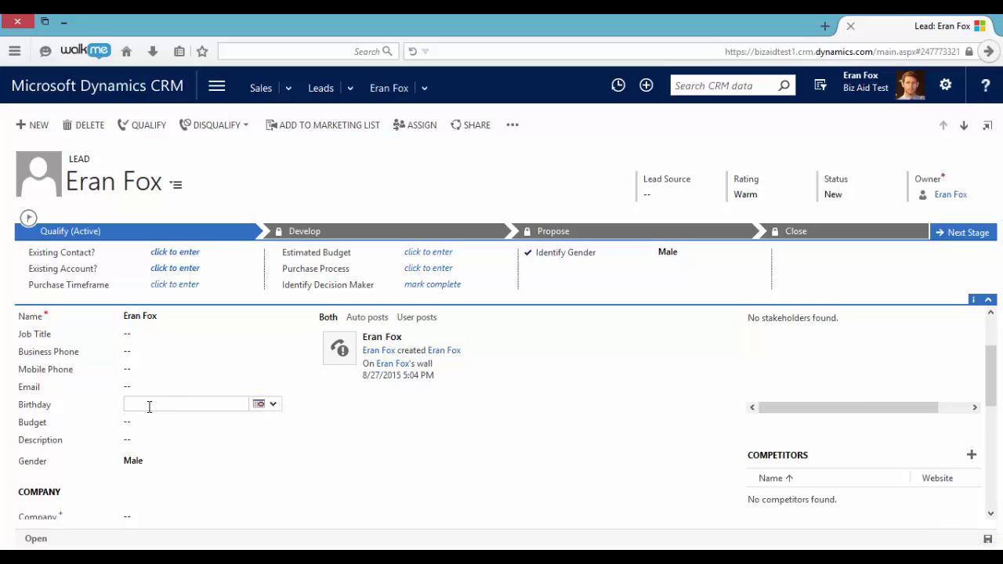
left_click(150, 405)
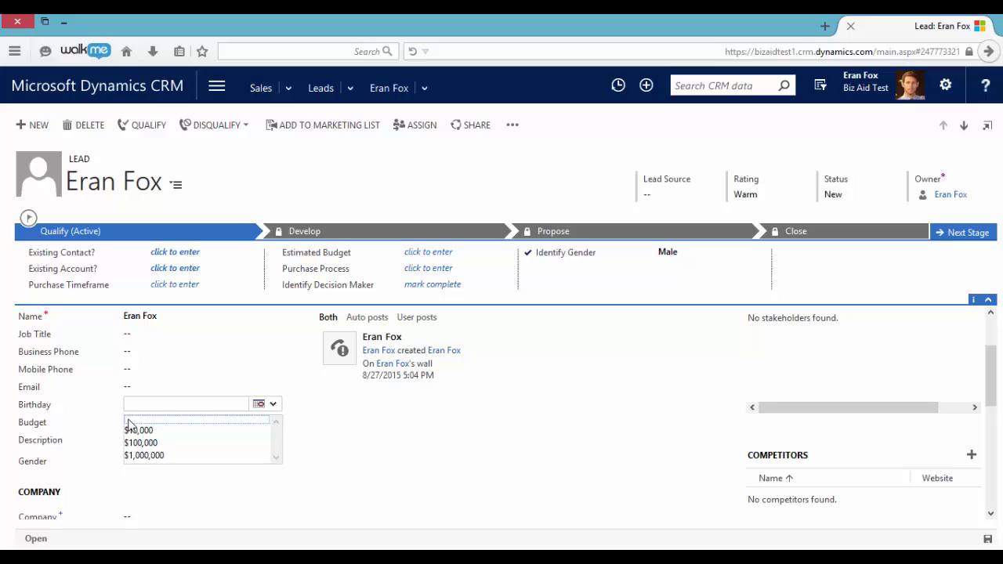
left_click(122, 388)
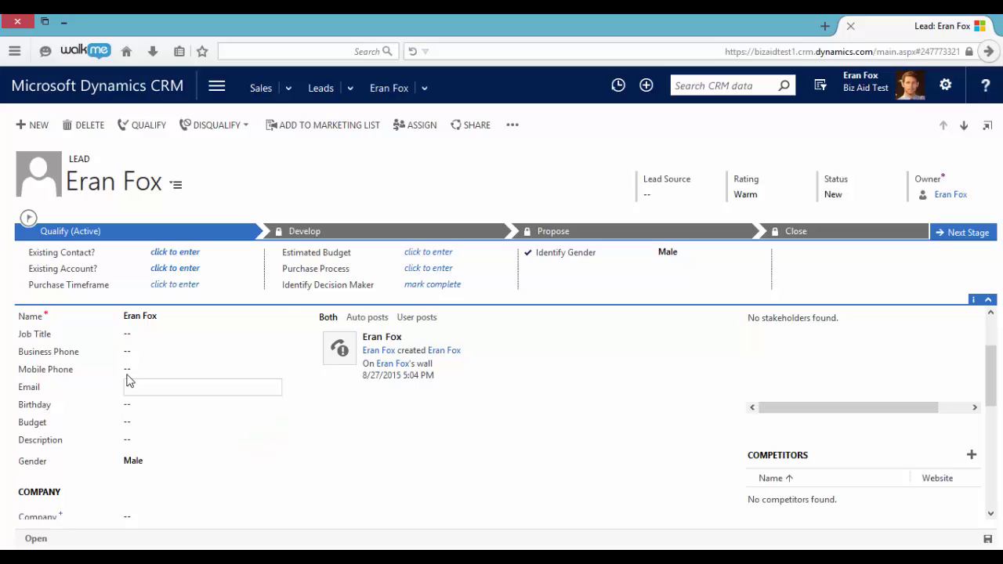
Step: From the Lead form editor's Business Rules, create a new business rule
left_click(512, 125)
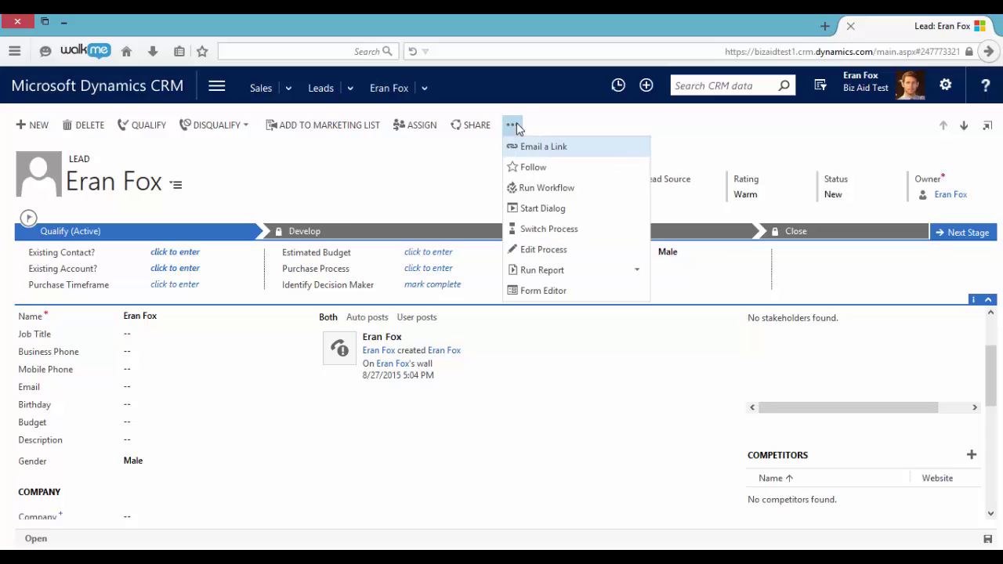
left_click(544, 295)
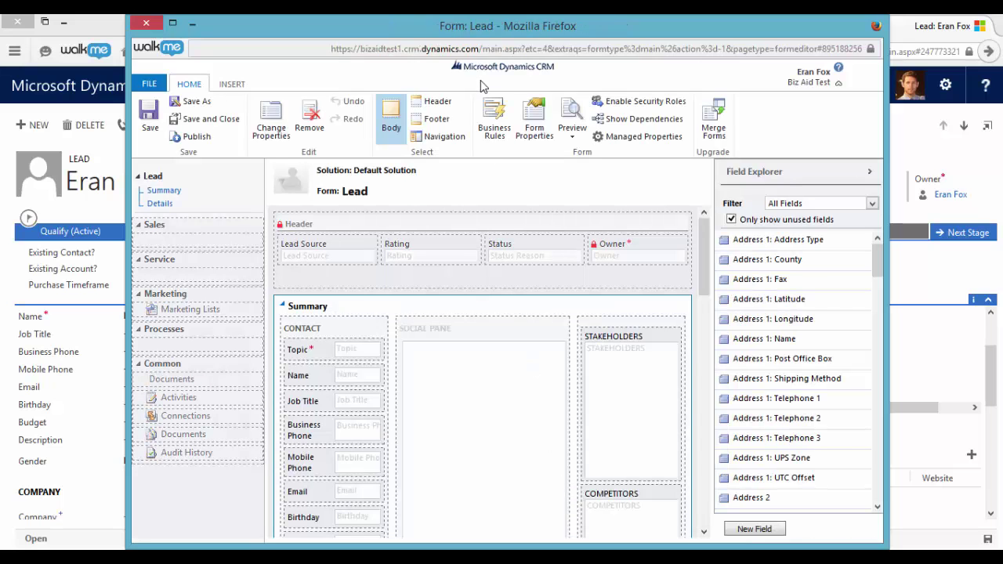
left_click(494, 119)
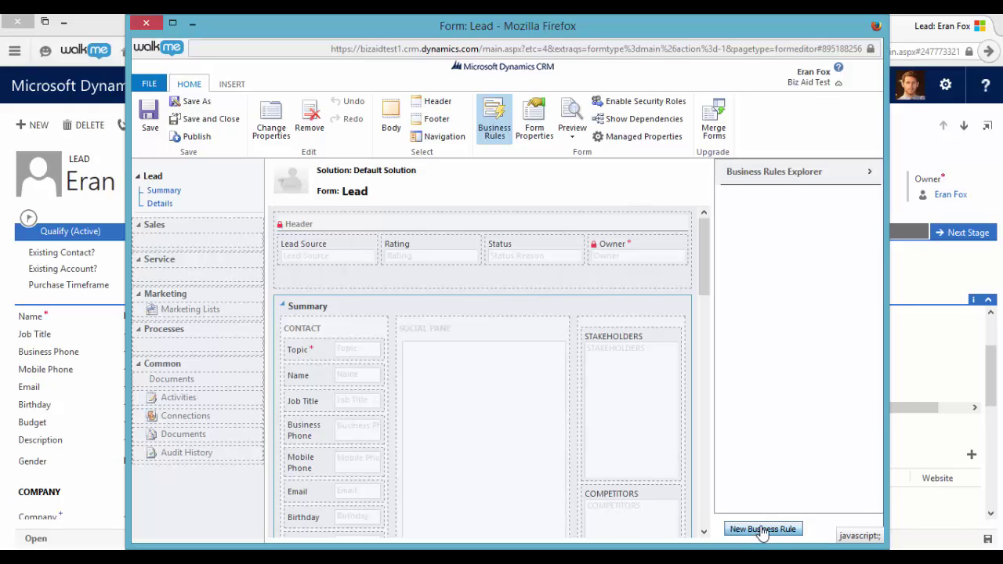
left_click(762, 530)
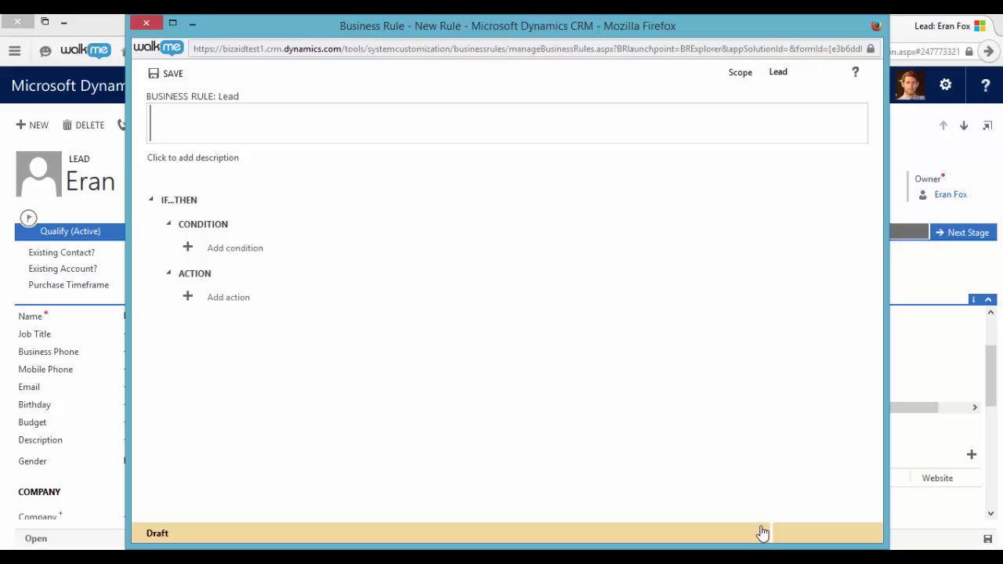
Step: Name the rule 'If budget=1000000, Birthday mandatory', fixing a typo in the name
type("If bu")
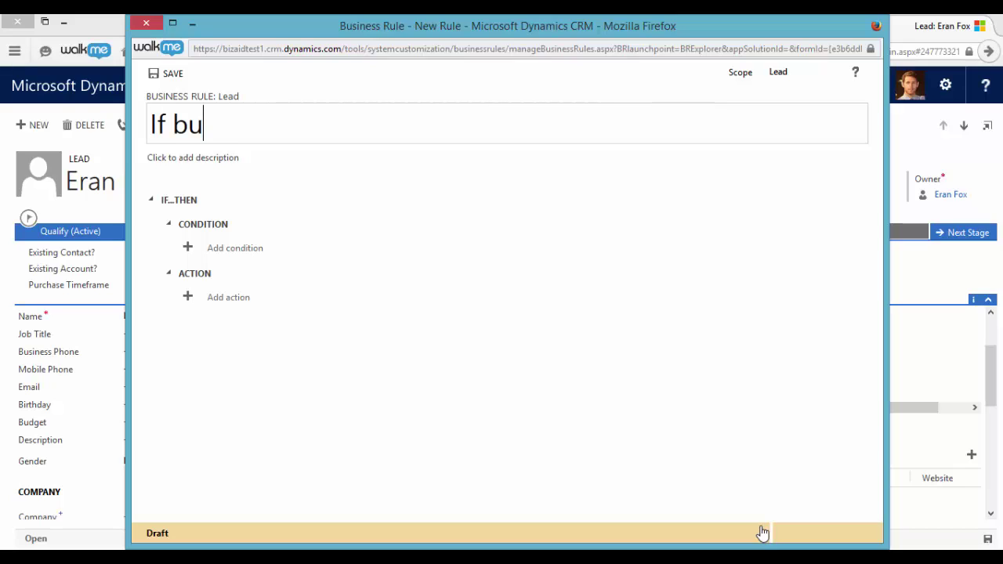
type("dget=")
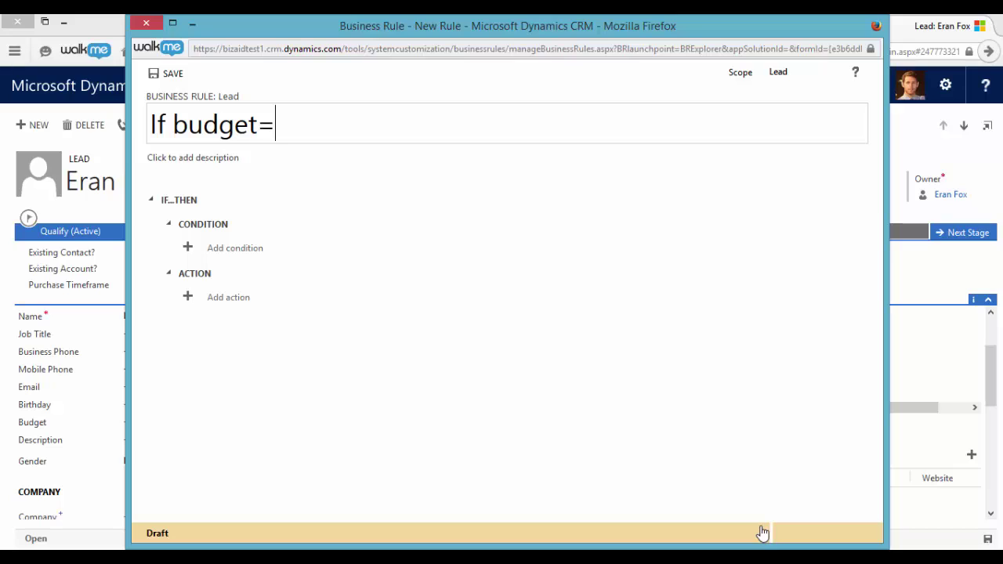
type("100000")
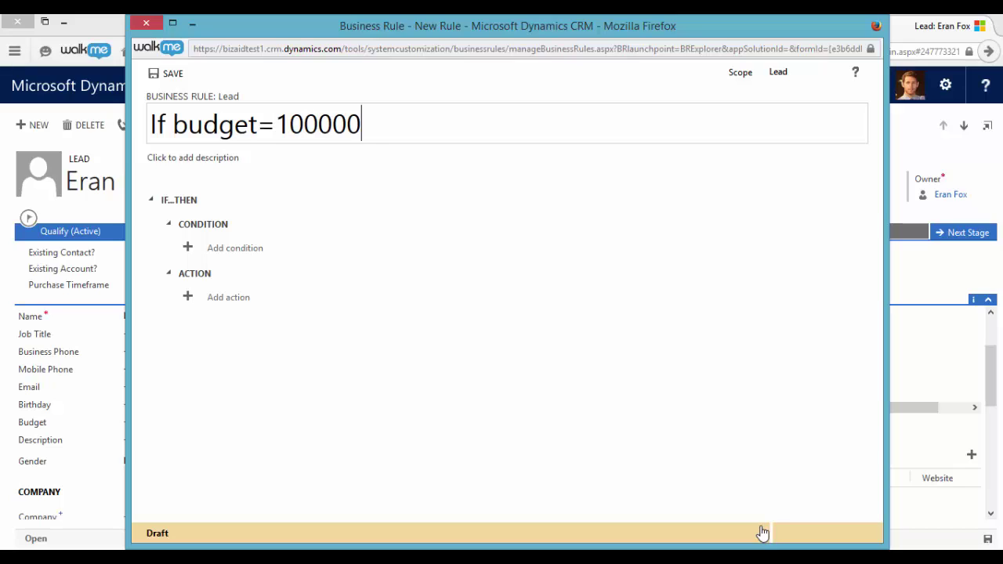
type("0, Birthd")
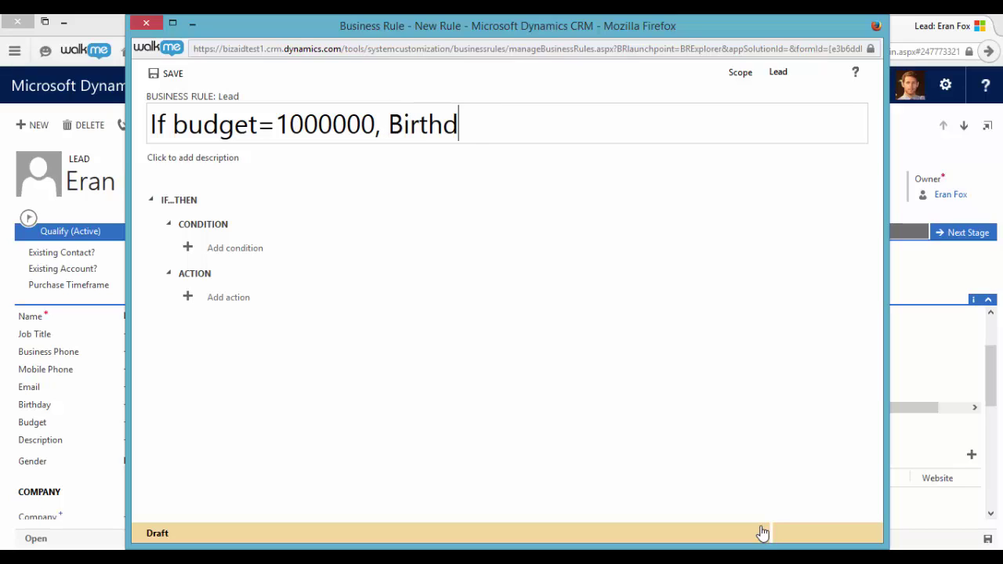
type("ay manda")
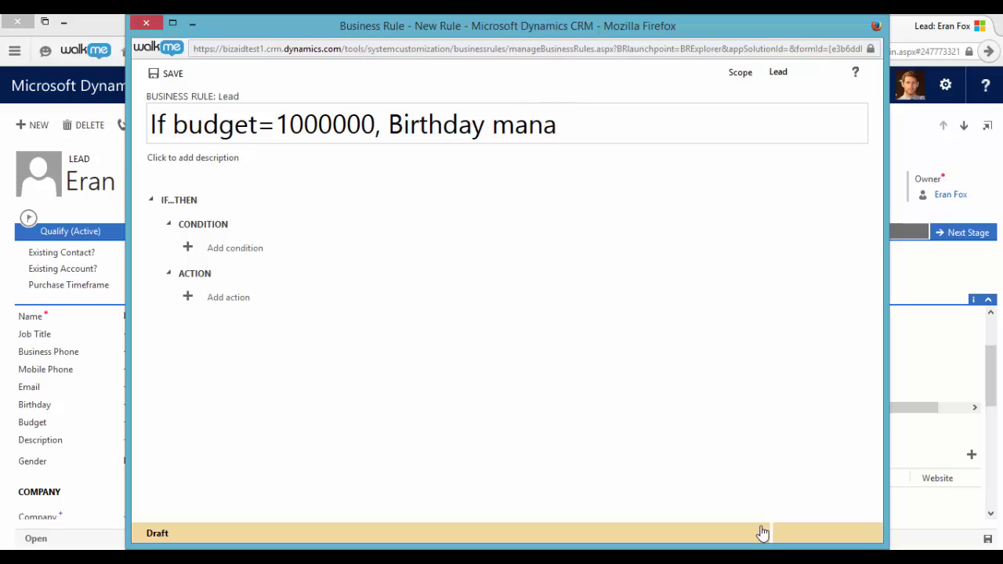
key("BackSpace")
type("datory")
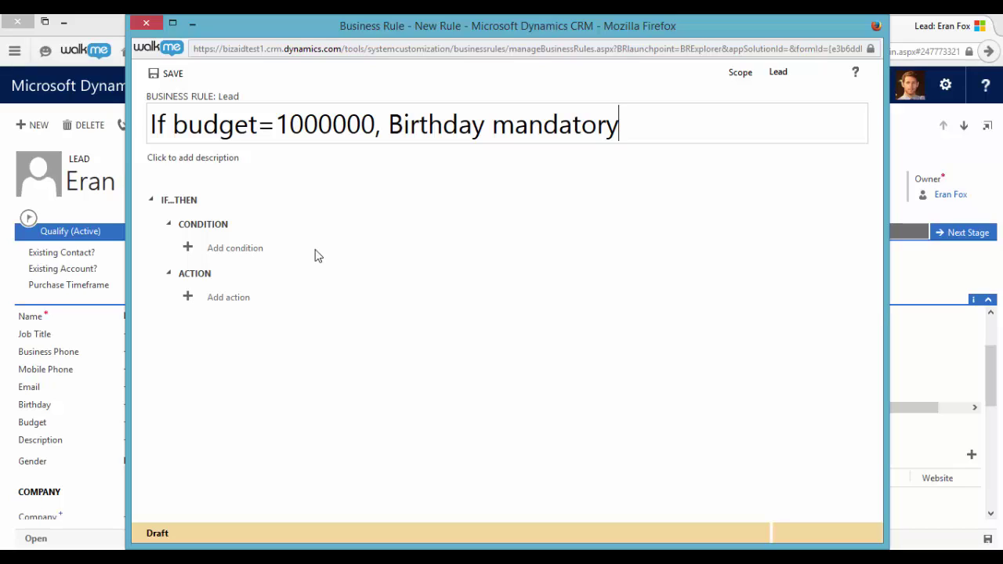
Step: Add the rule condition Budget equals $1,000,000
left_click(188, 248)
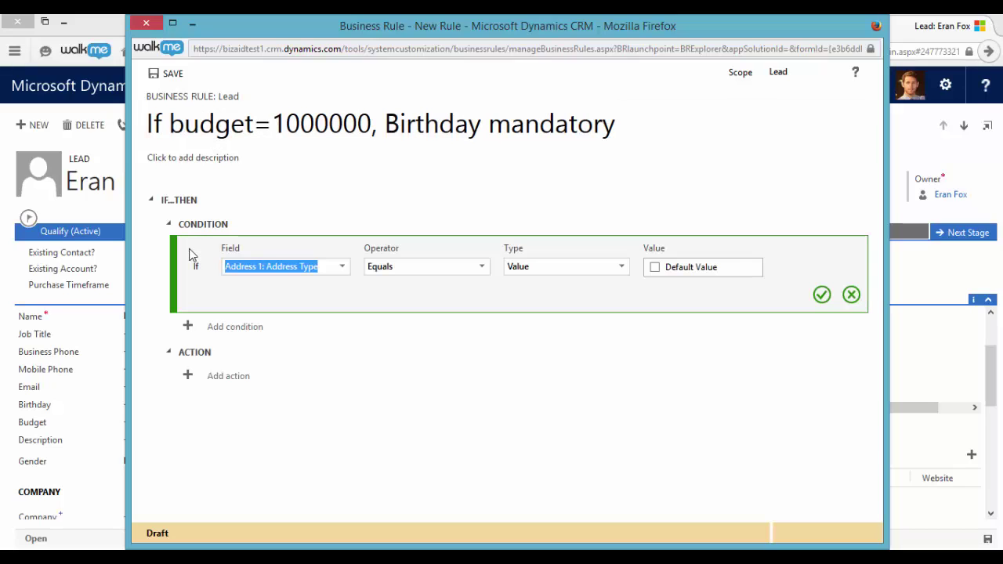
type("bud")
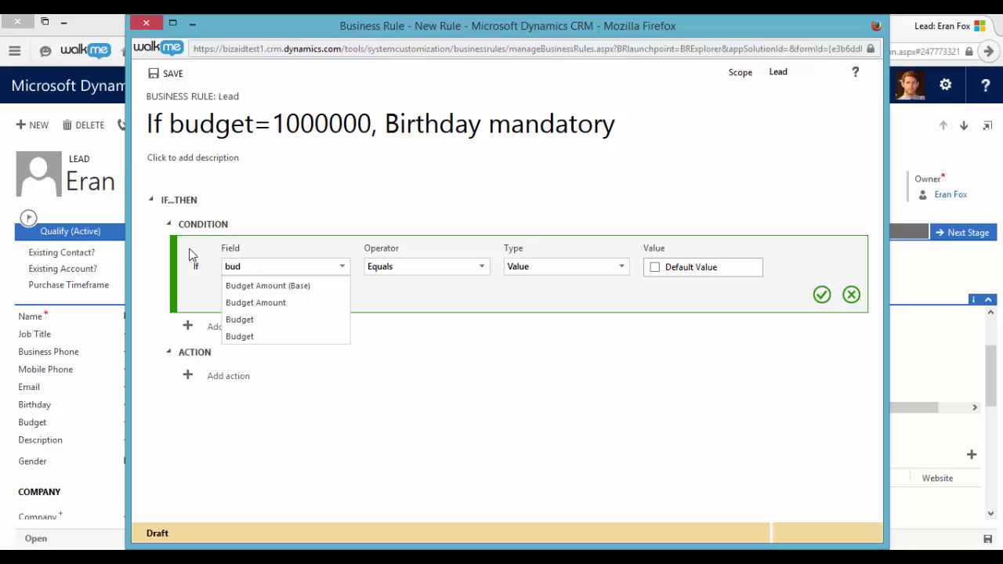
left_click(260, 336)
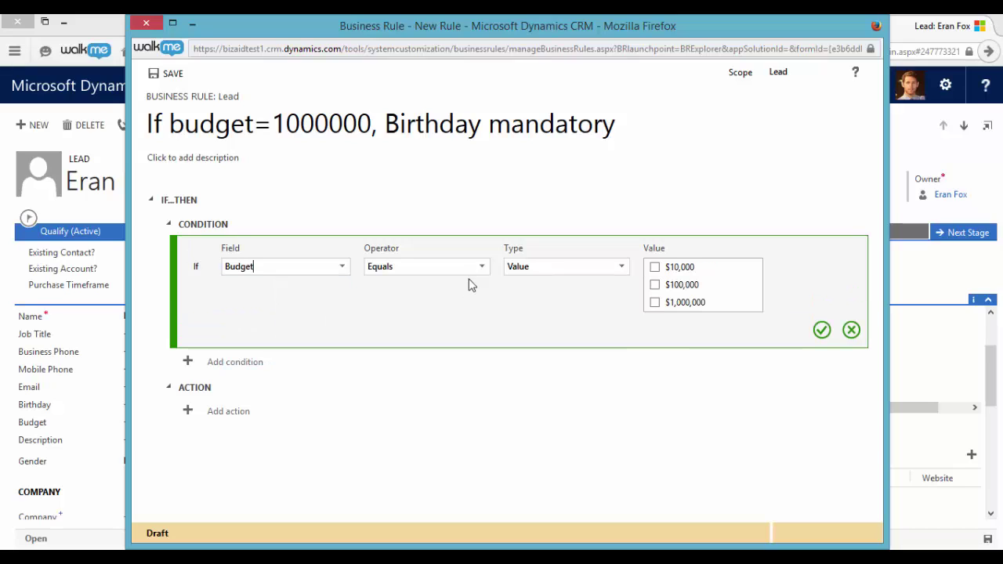
left_click(655, 303)
left_click(821, 330)
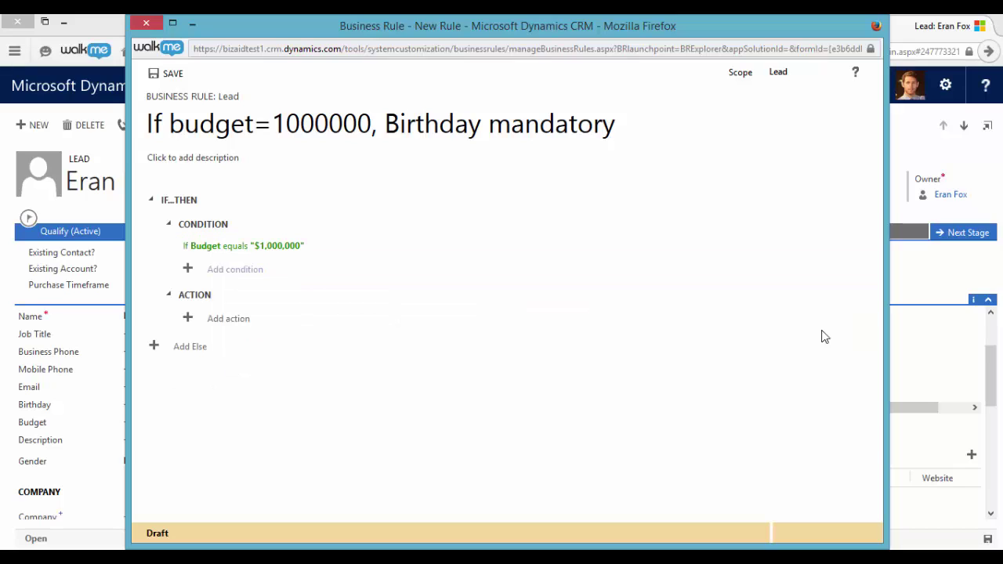
Step: Add an action that sets Birthday as Business Required
left_click(189, 319)
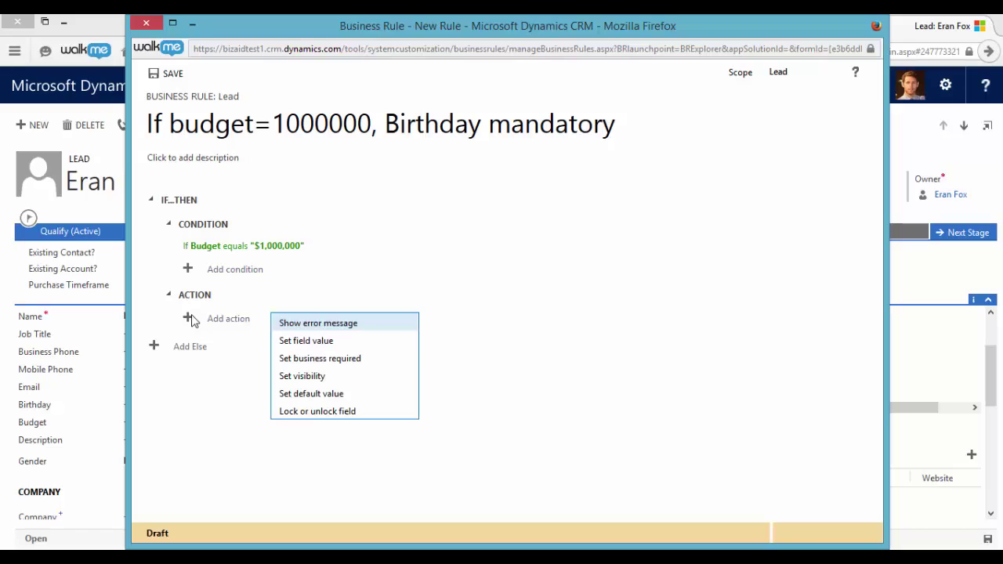
left_click(298, 359)
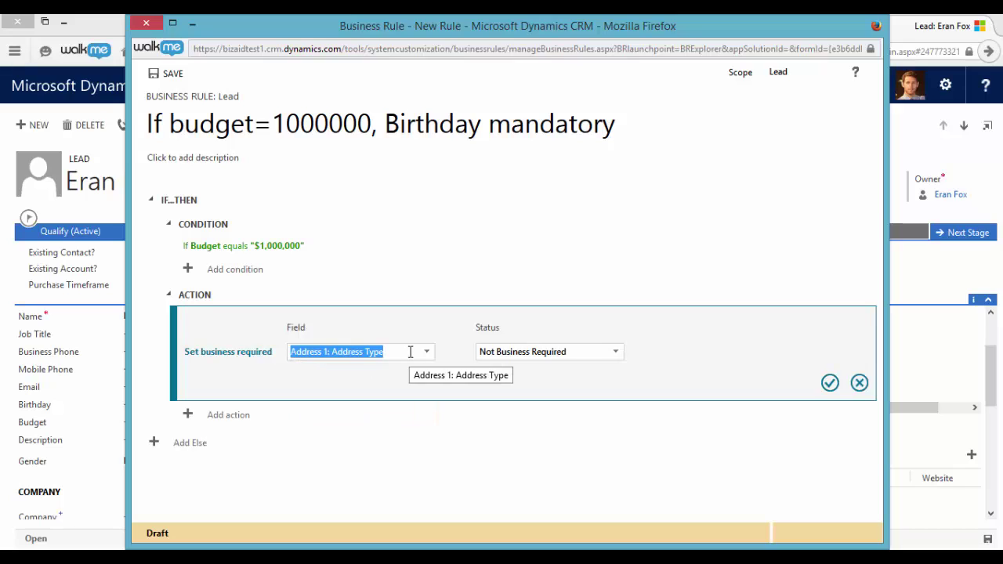
type("bir")
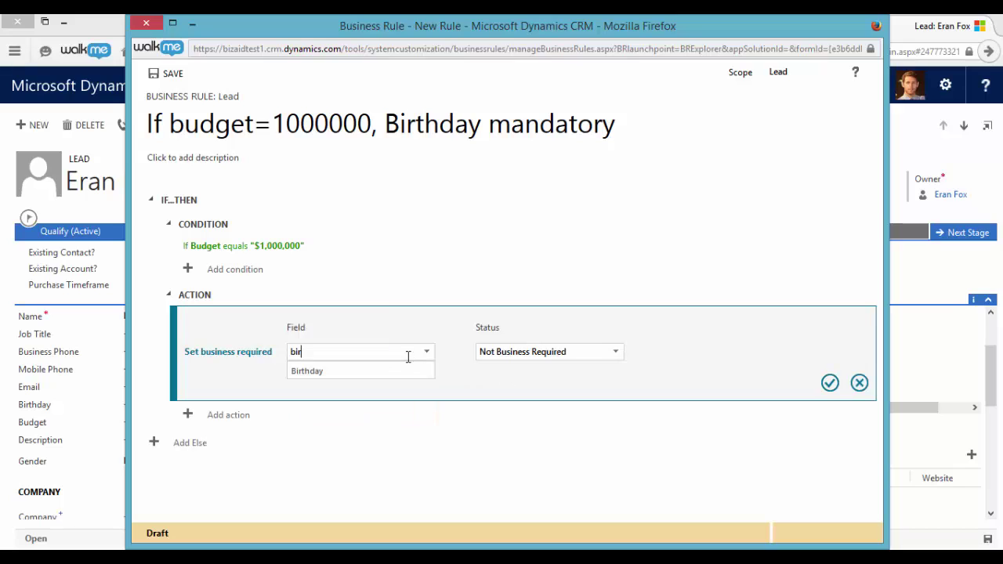
left_click(408, 372)
left_click(615, 351)
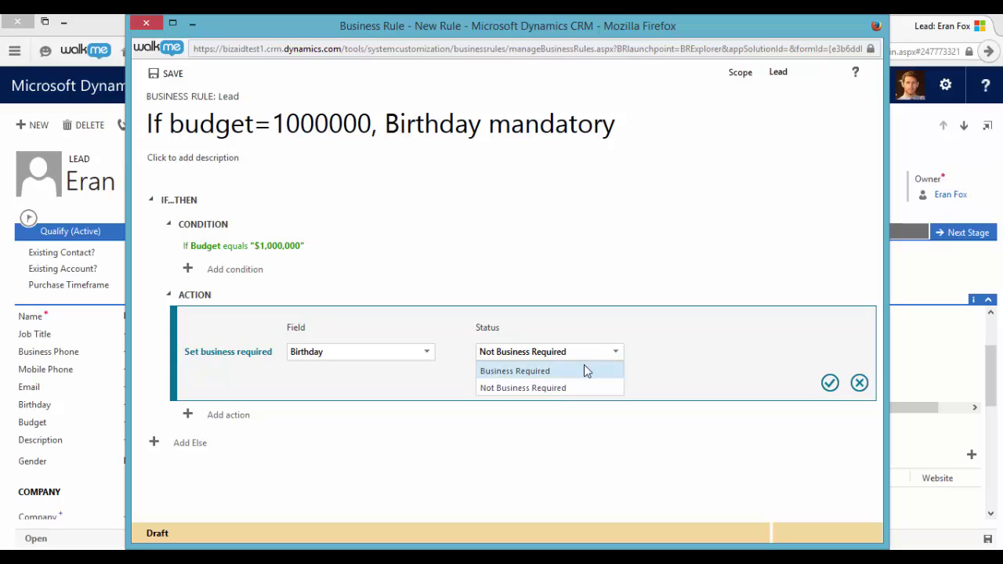
left_click(587, 371)
left_click(829, 382)
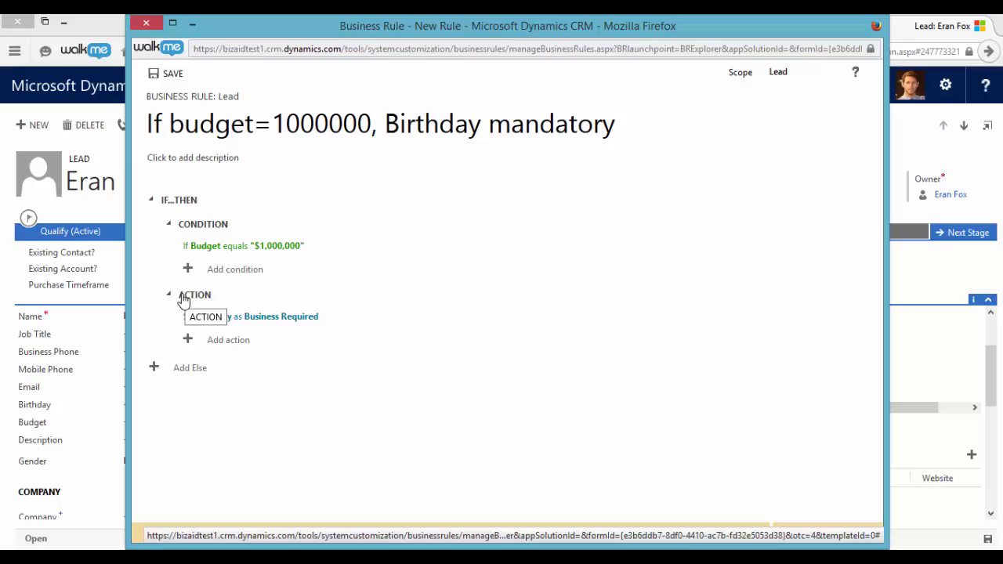
Step: Add an Else branch whose action sets Birthday as Not Business Required
left_click(157, 370)
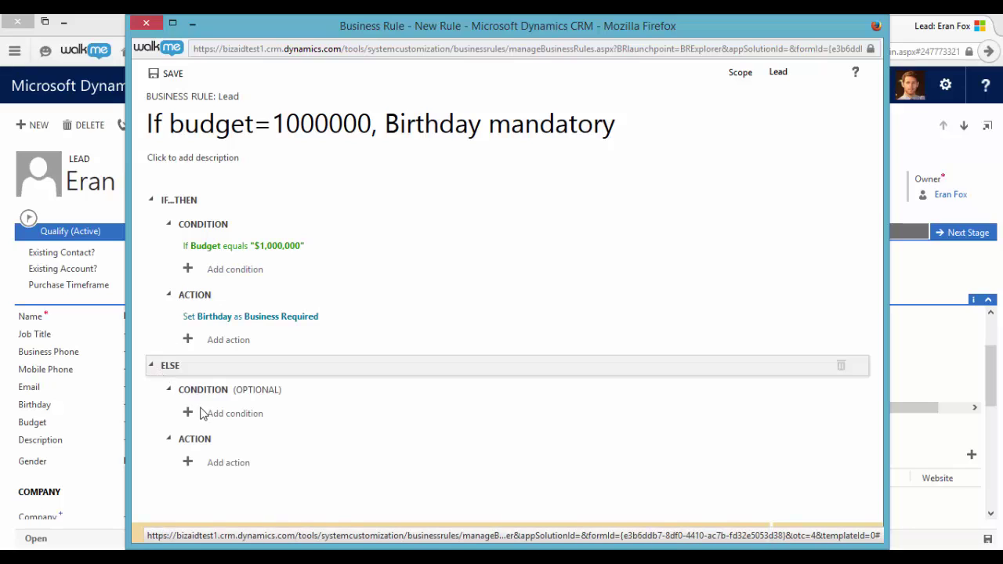
left_click(190, 466)
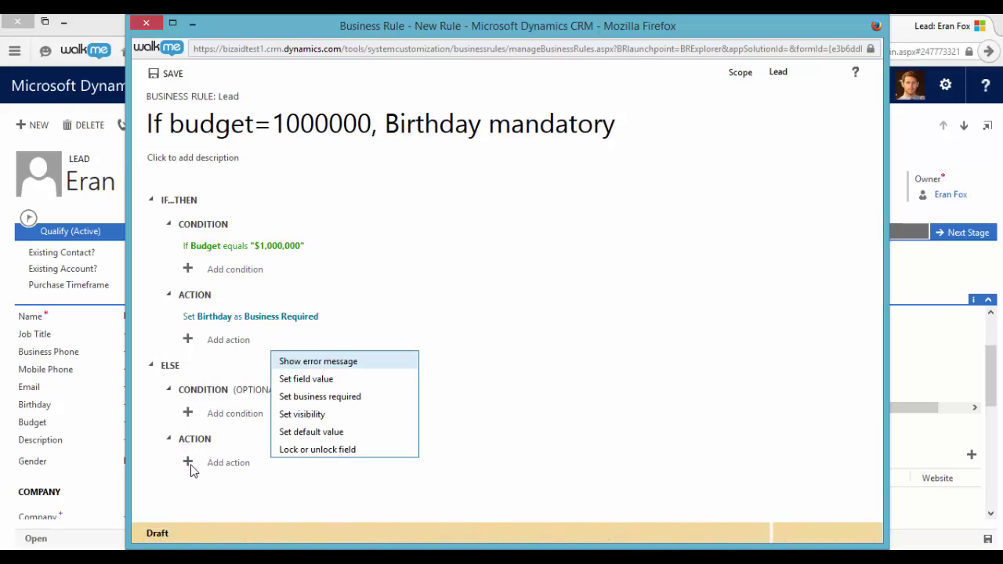
left_click(332, 400)
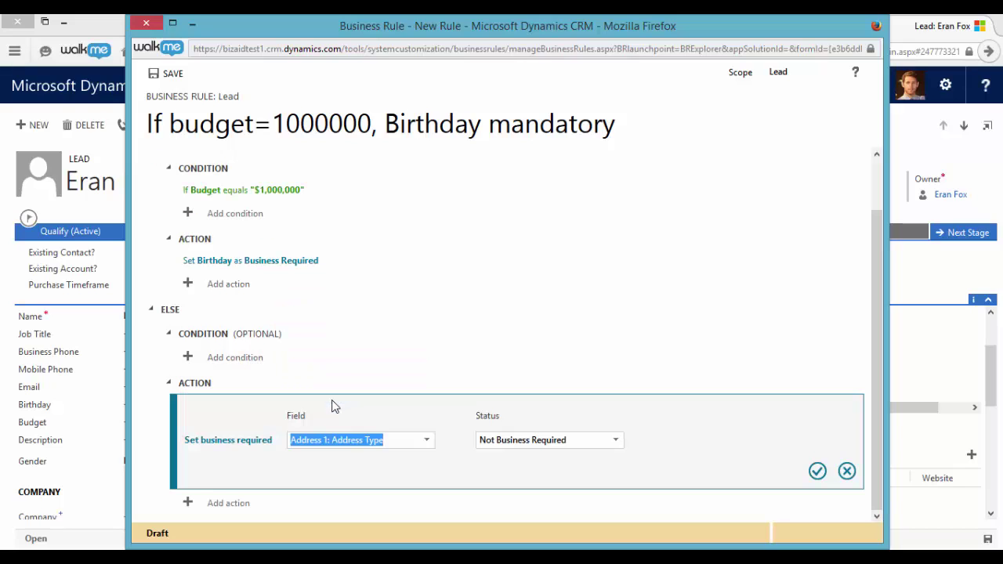
left_click(427, 445)
type("bir")
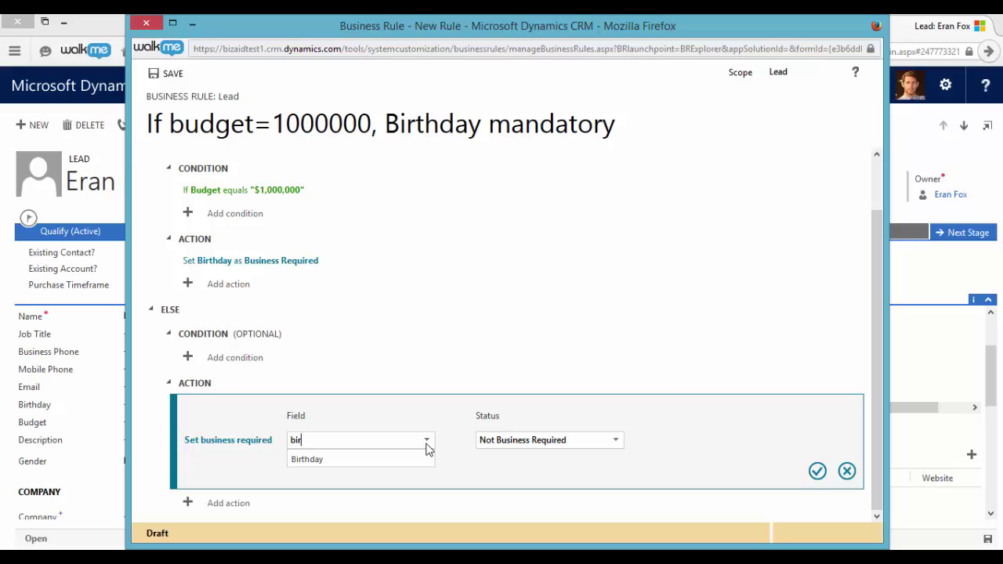
left_click(409, 461)
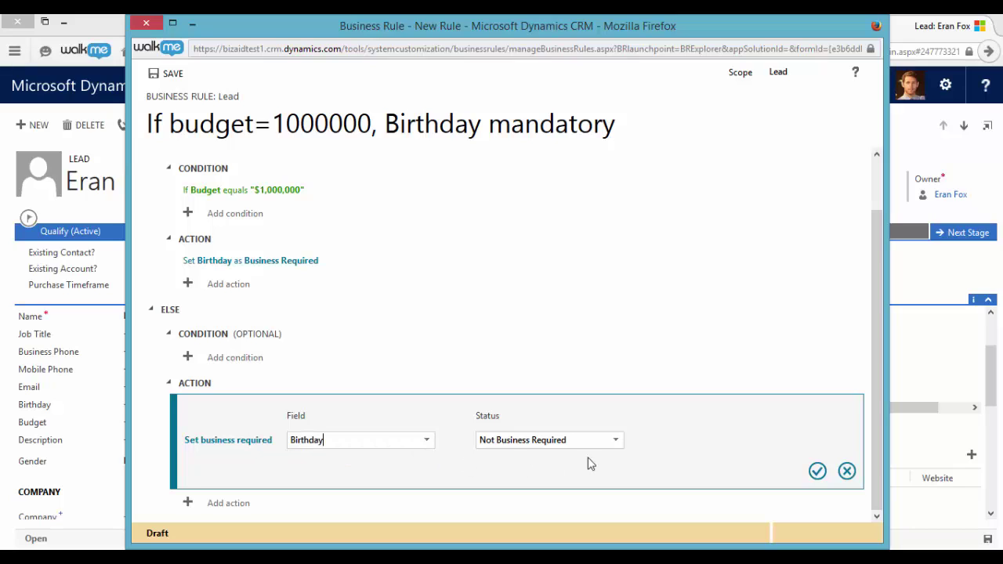
left_click(818, 471)
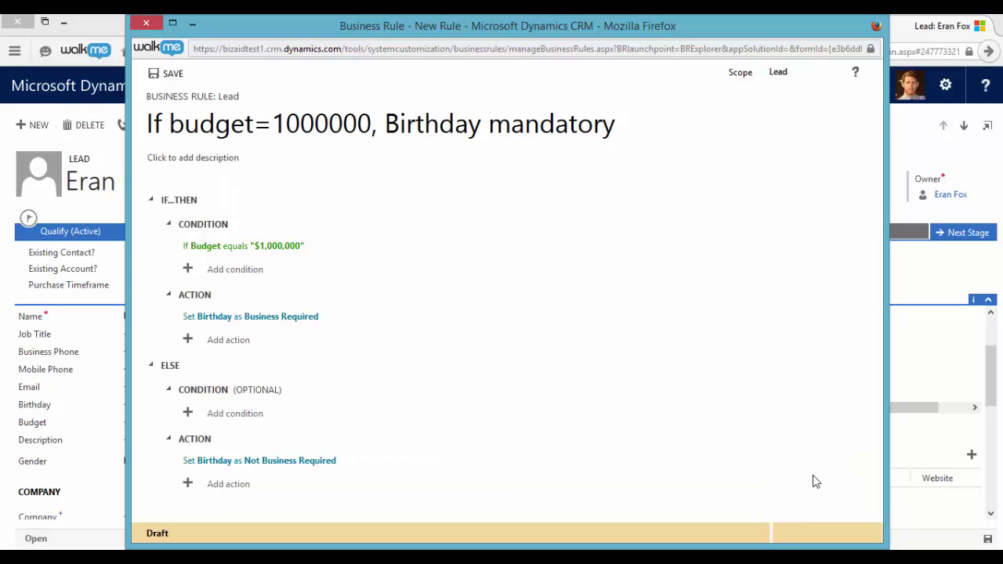
Step: Save the rule, then activate it and confirm the activation
left_click(174, 75)
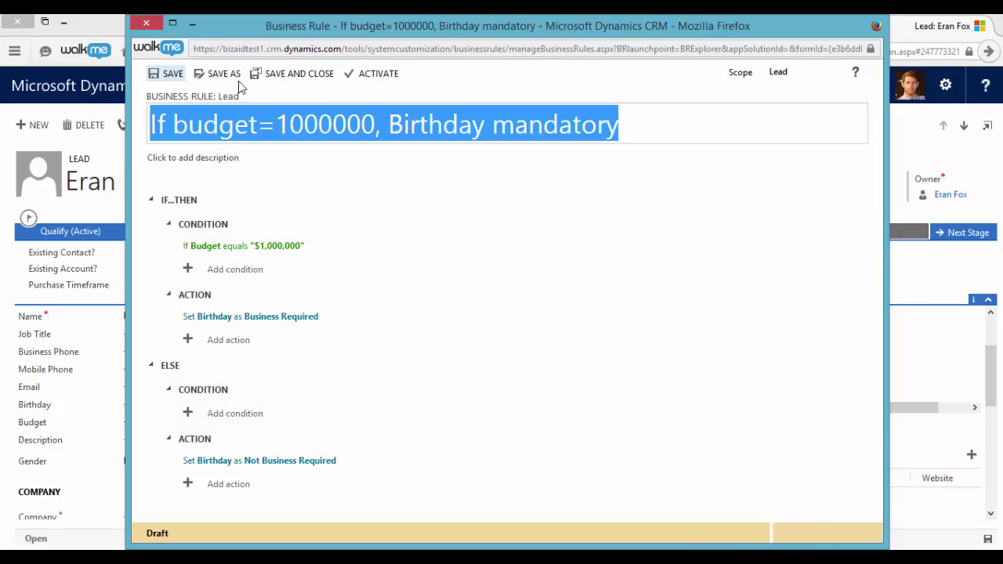
left_click(379, 75)
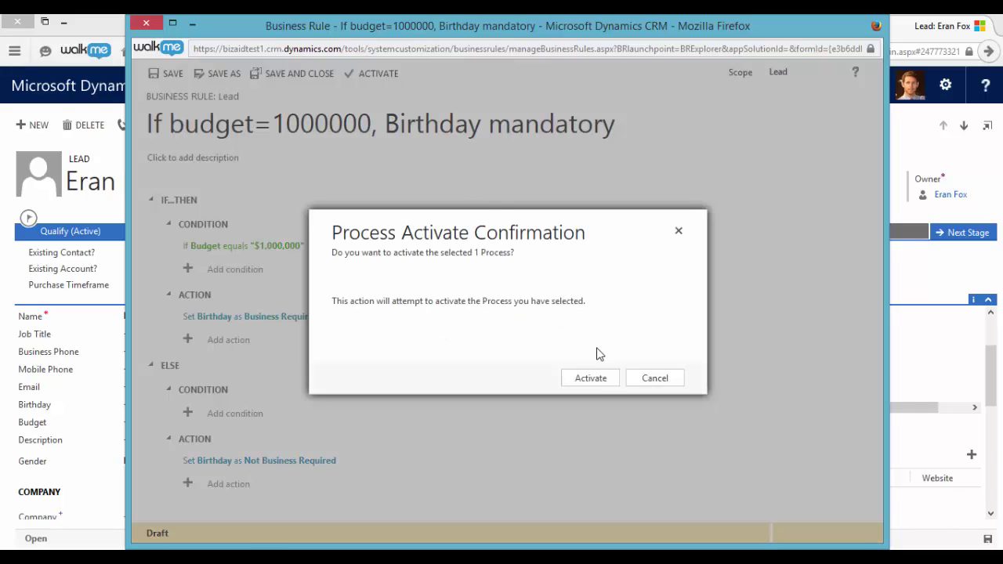
left_click(594, 380)
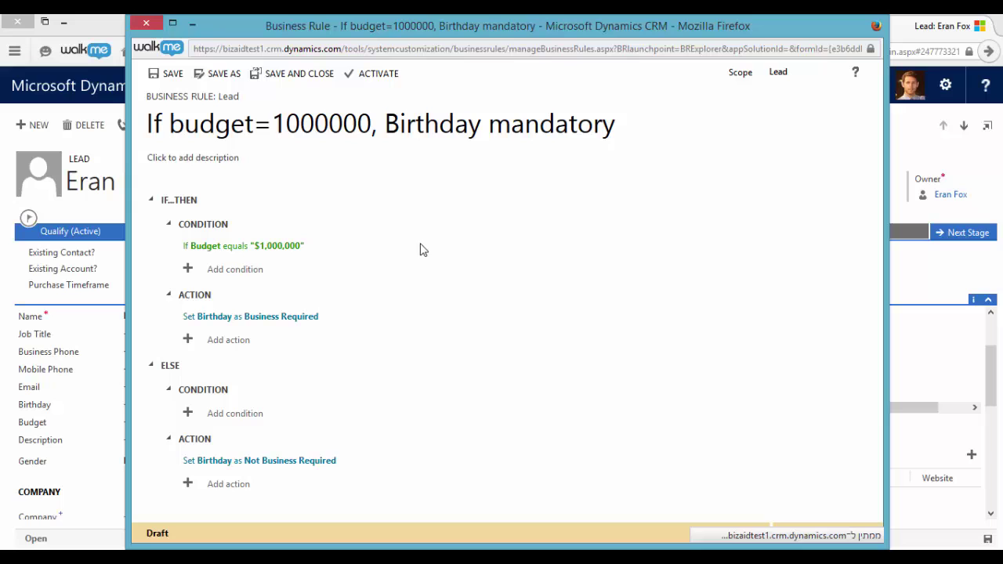
Step: Close the rule window, then save and close the Lead form editor
left_click(149, 25)
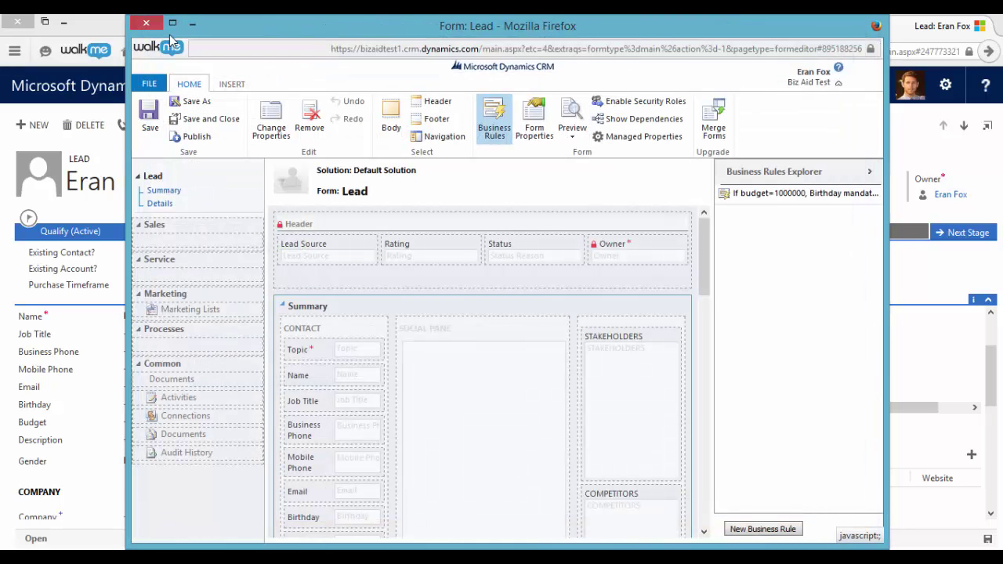
left_click(207, 121)
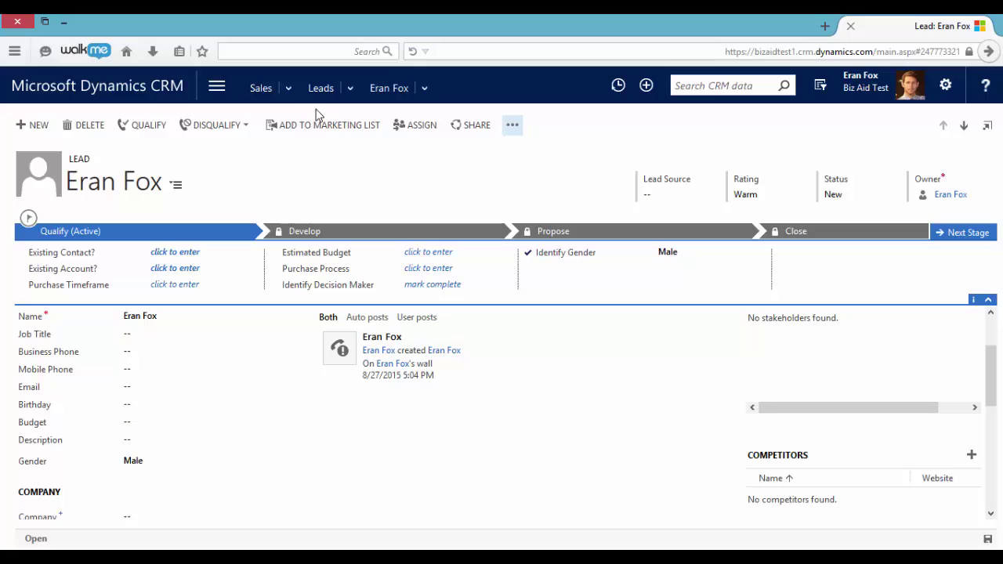
Step: Reload the lead and set Budget to $1,000,000, making Birthday required
left_click(412, 51)
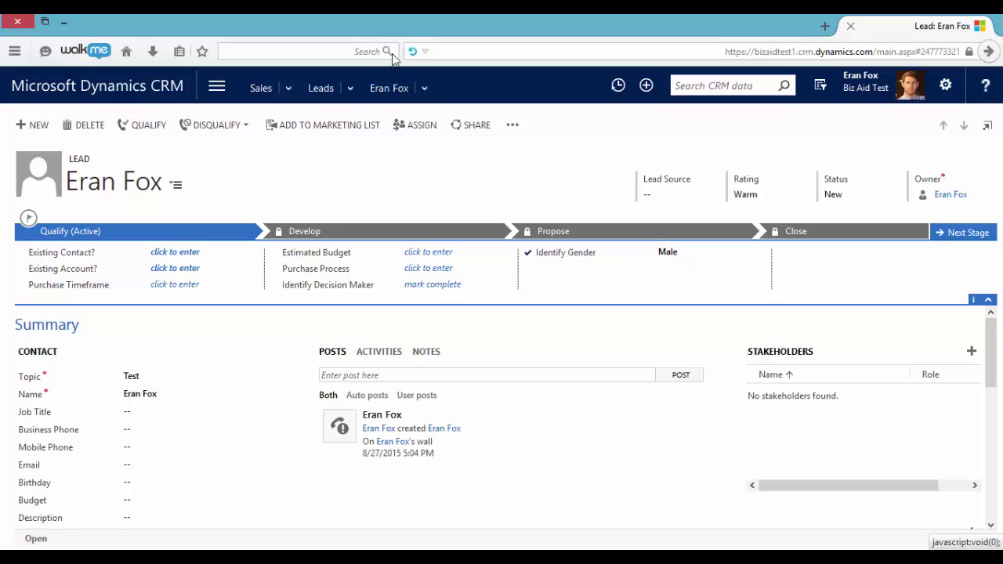
scroll(47, 376, "down", 1)
left_click(149, 438)
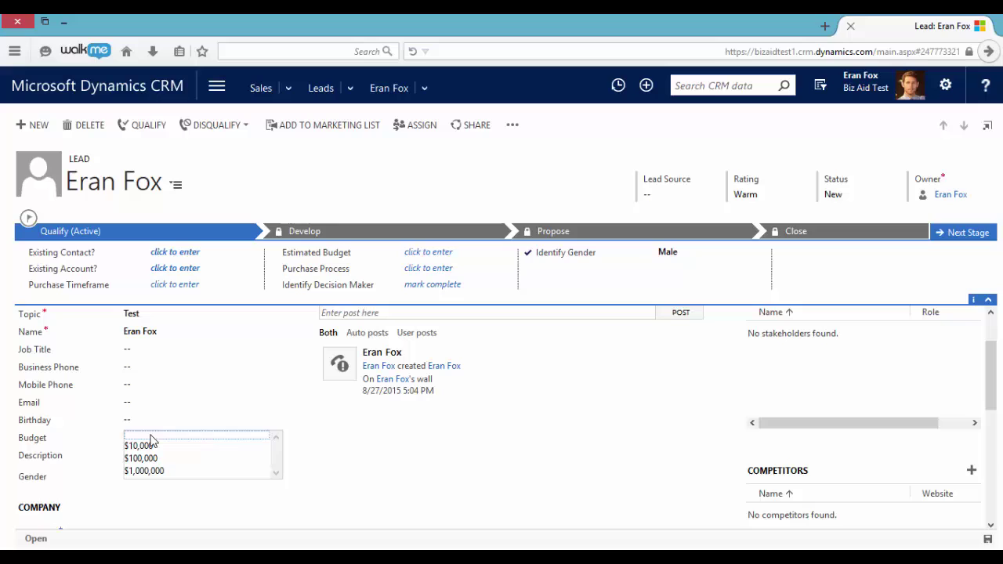
left_click(157, 471)
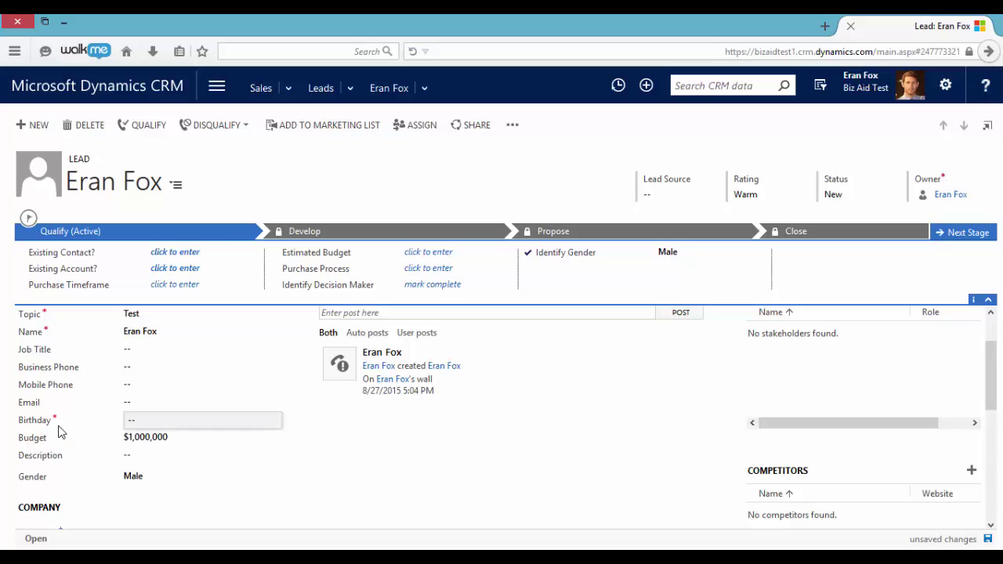
Step: Set Birthday to 8/17/2015, then change Budget to $100,000
left_click(151, 421)
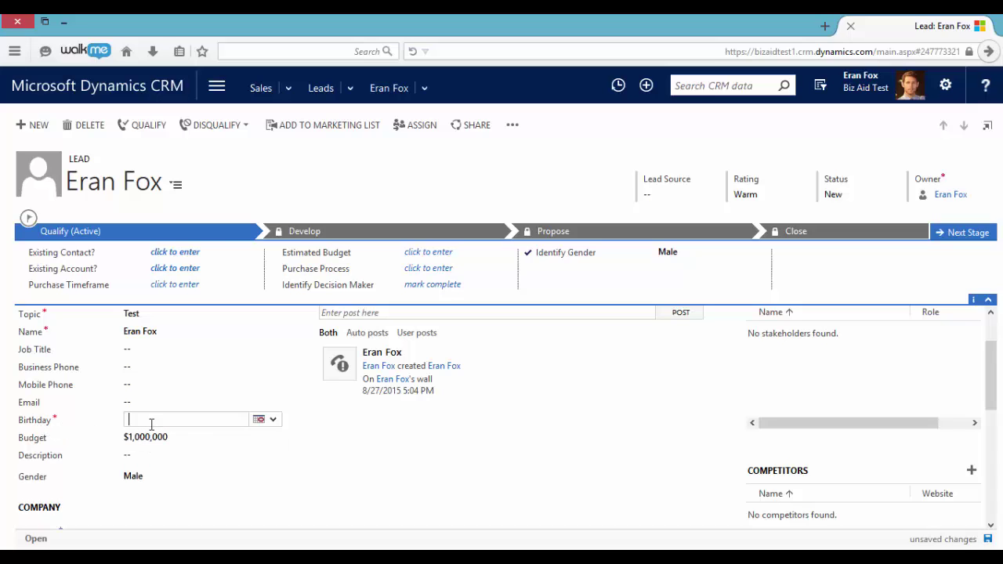
left_click(264, 429)
left_click(275, 332)
left_click(219, 437)
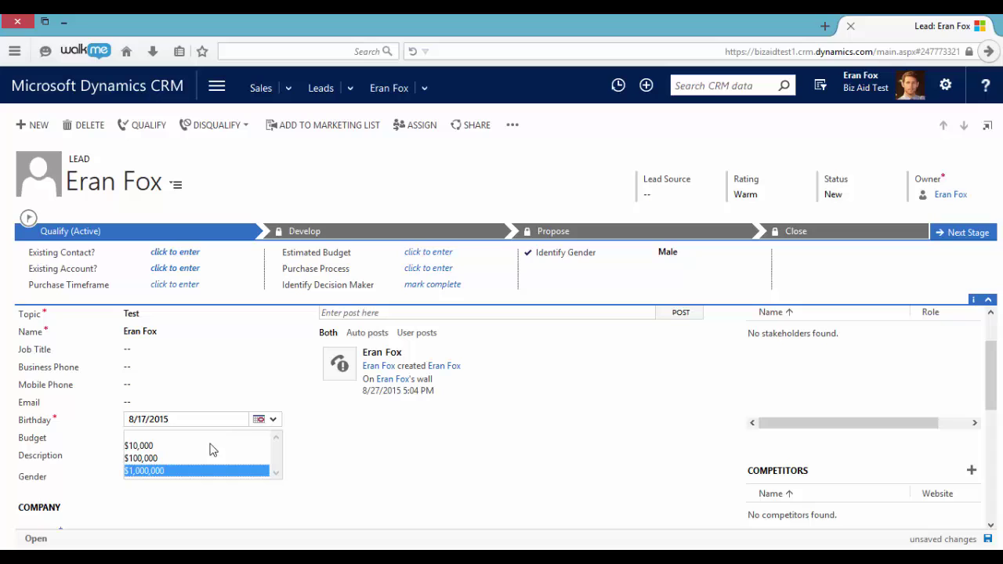
left_click(188, 458)
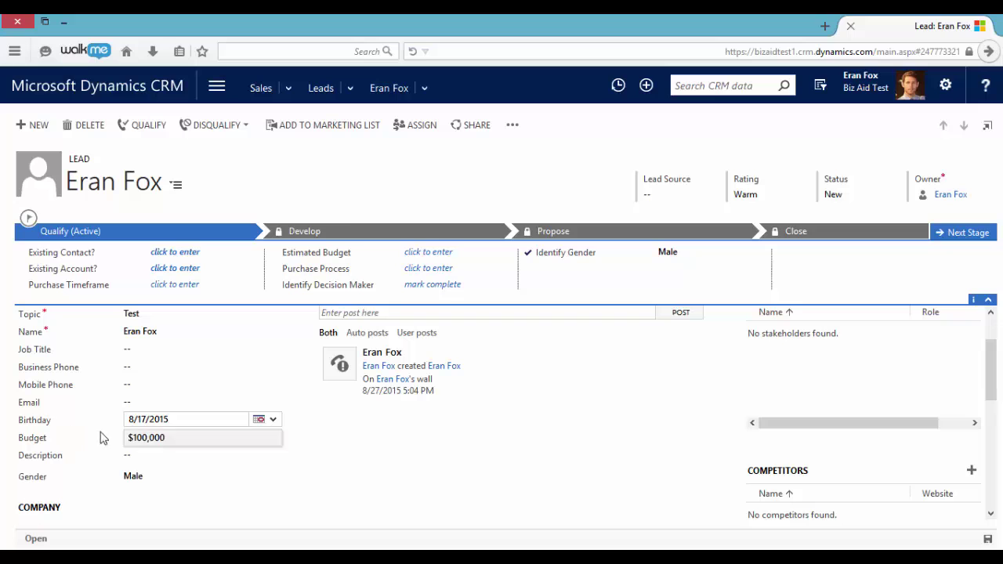
Step: Reopen the Lead form editor and open the 'If budget=1000000, Birthday mandatory' rule
left_click(512, 125)
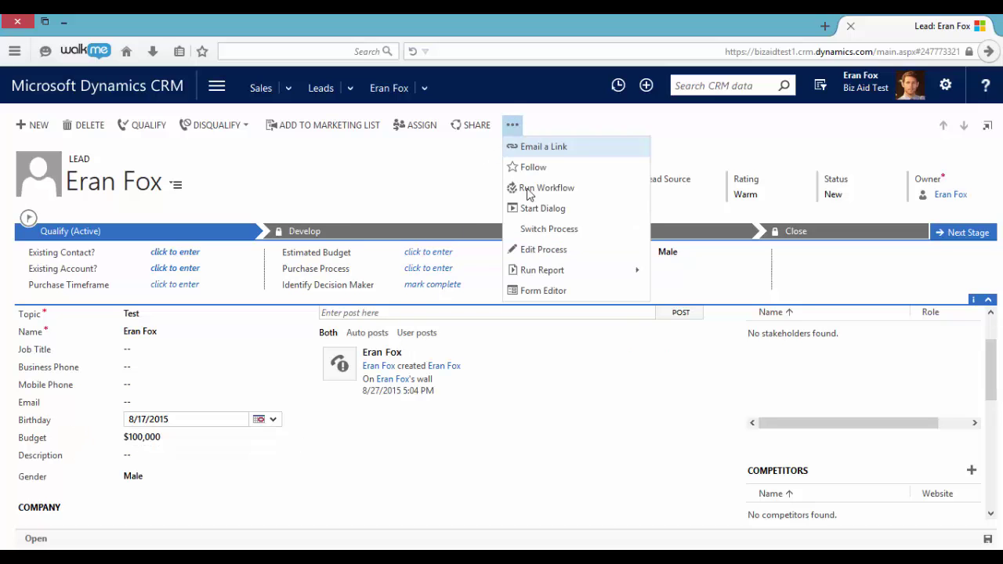
left_click(553, 291)
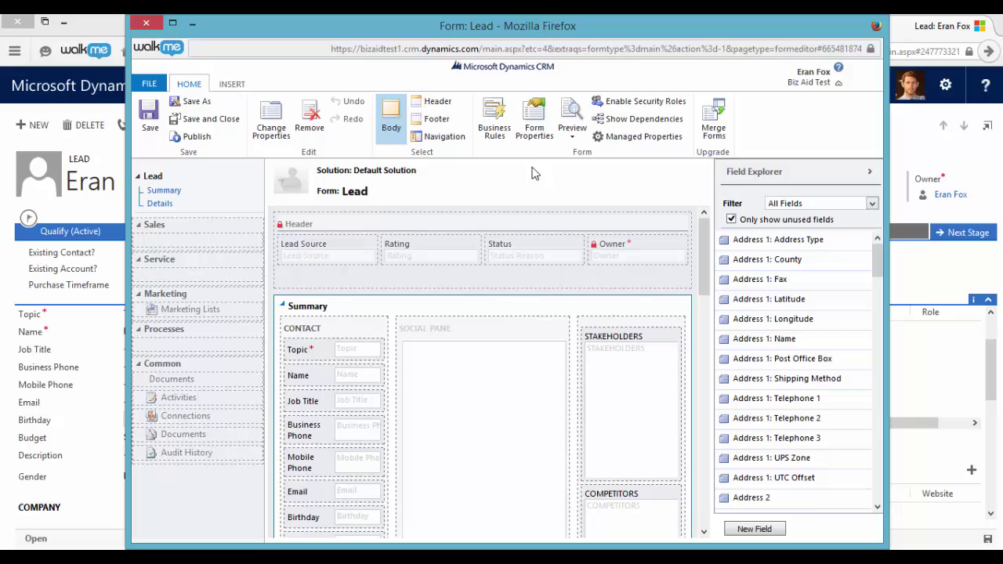
left_click(495, 121)
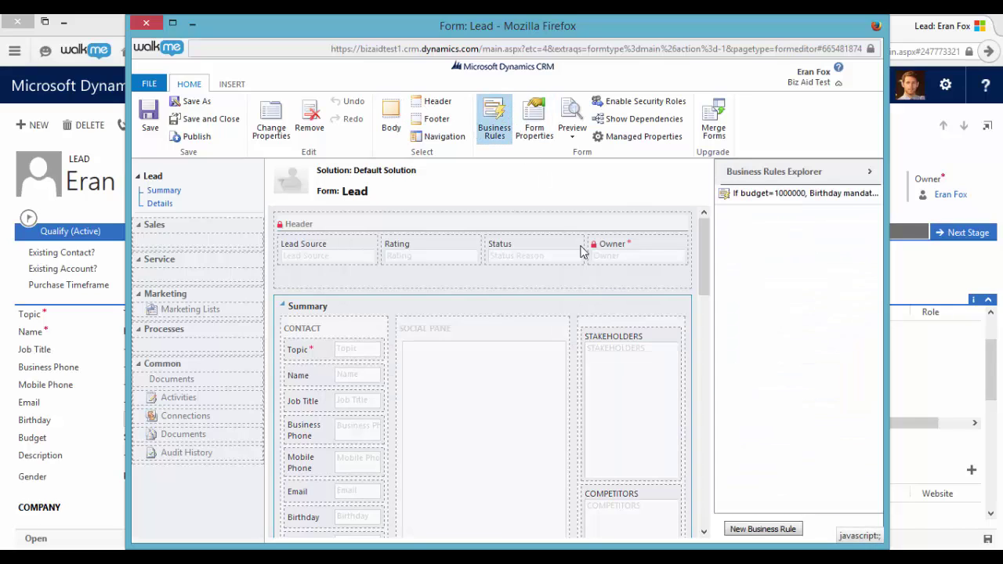
double_click(773, 203)
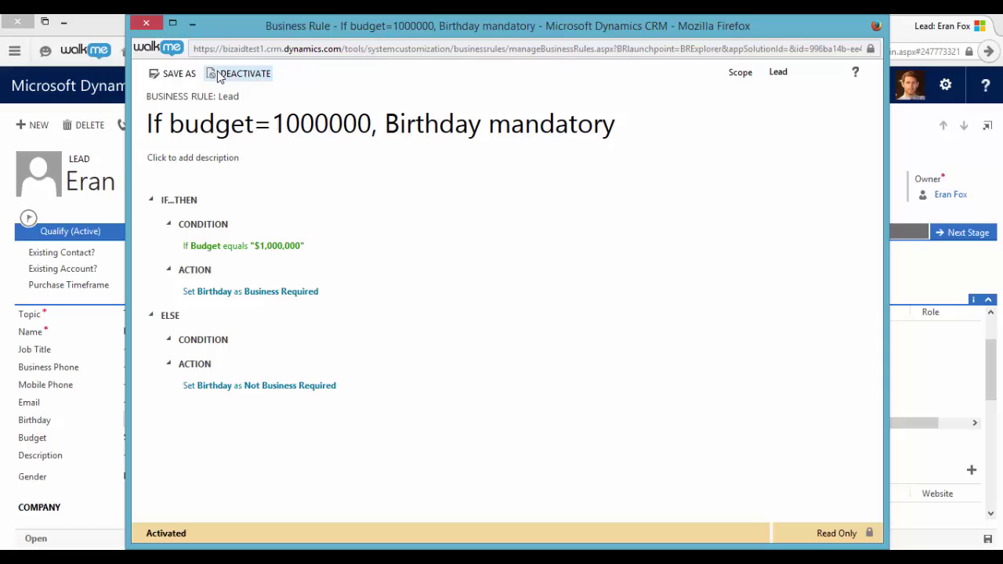
Step: Deactivate the rule and confirm, returning it to an editable Draft
left_click(222, 73)
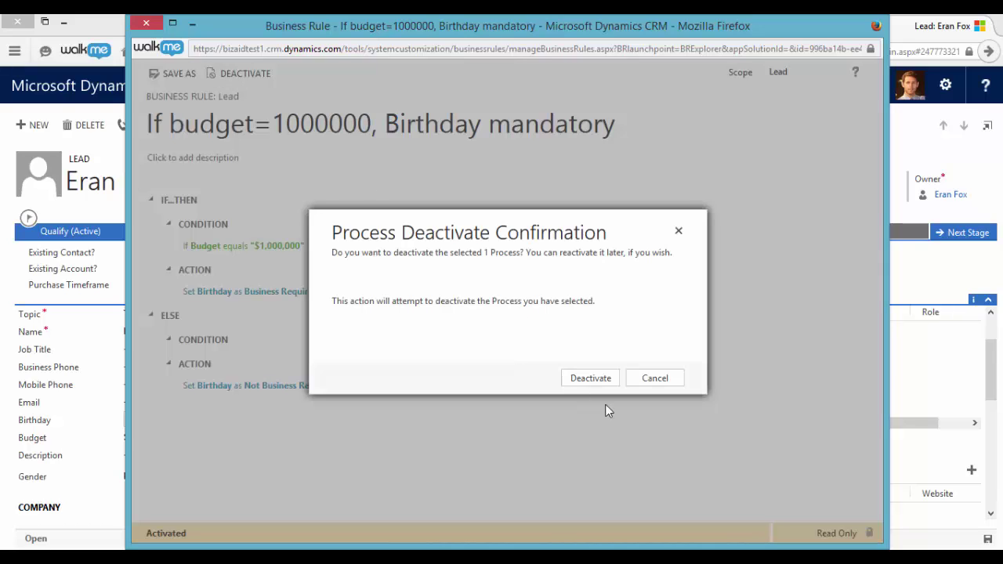
left_click(593, 378)
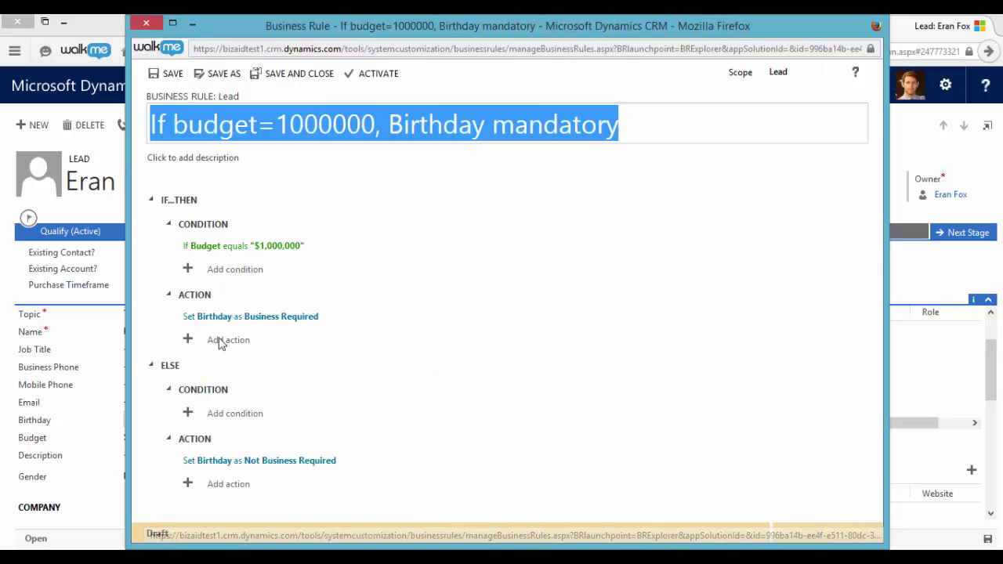
Step: Add a Set visibility action to the IF branch that shows the Birthday field
left_click(188, 340)
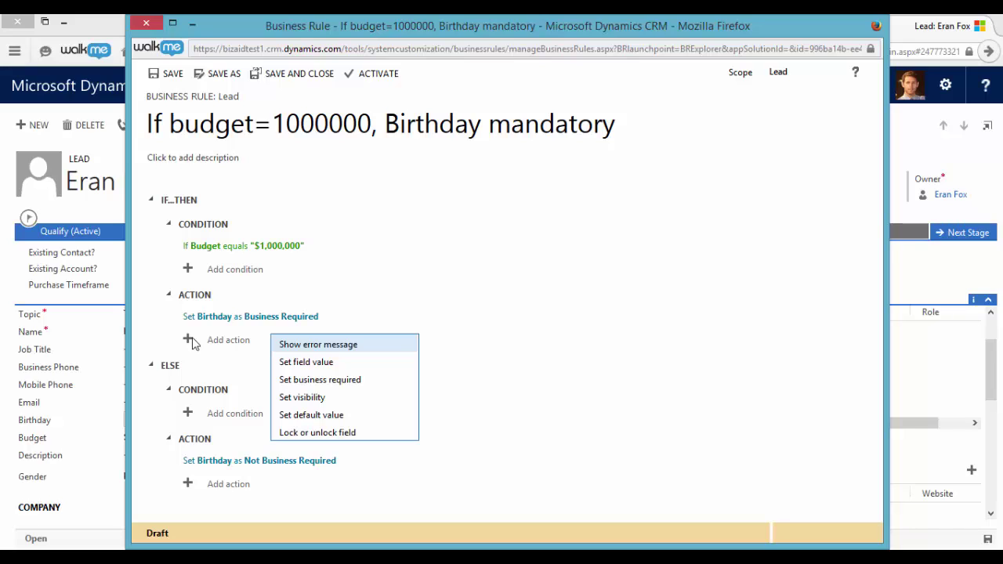
left_click(301, 397)
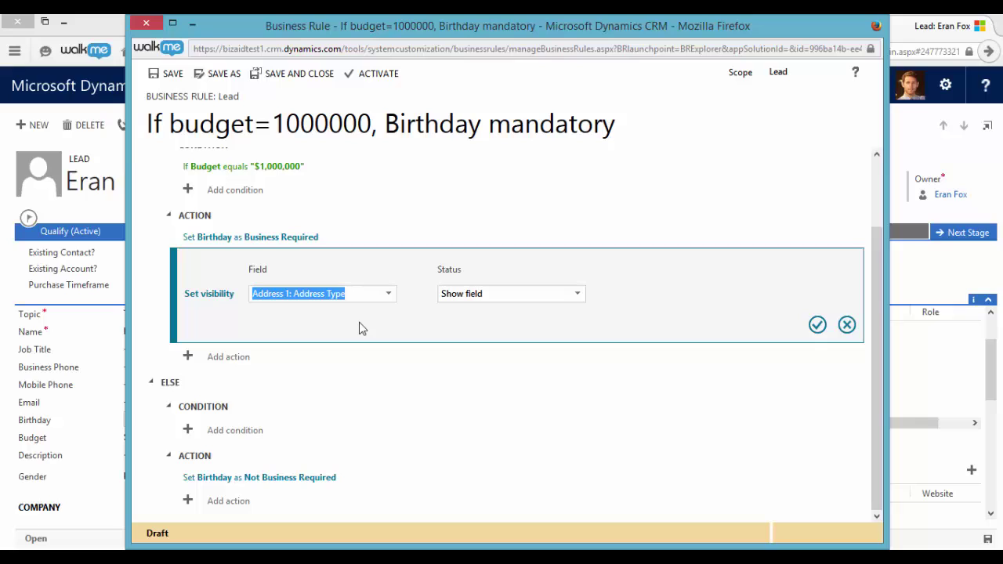
type("bir")
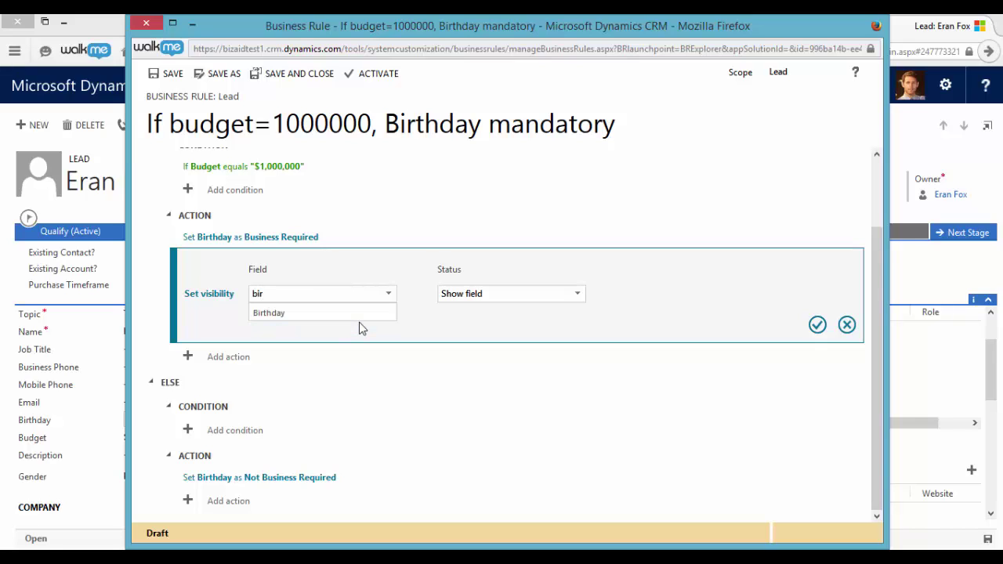
left_click(353, 313)
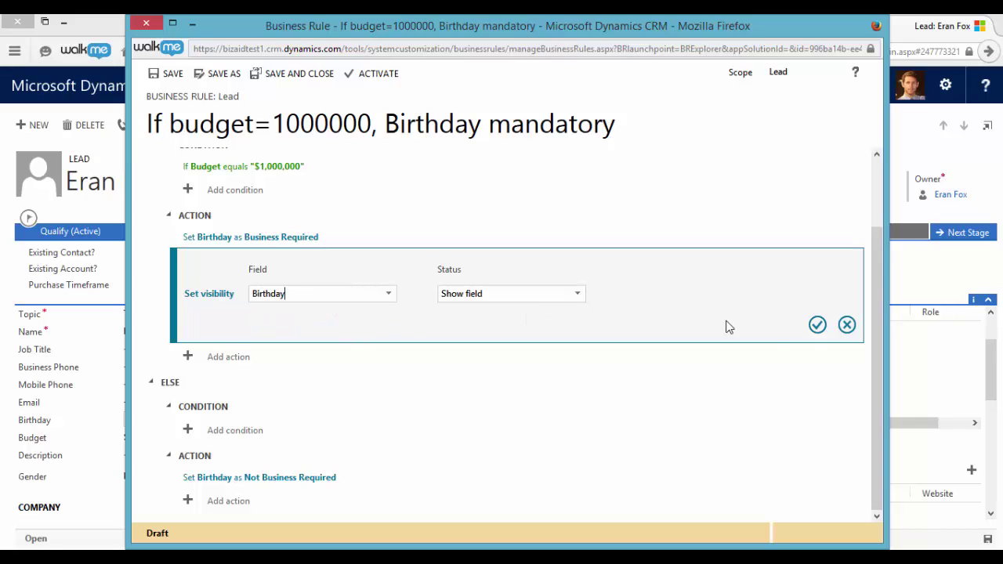
left_click(818, 325)
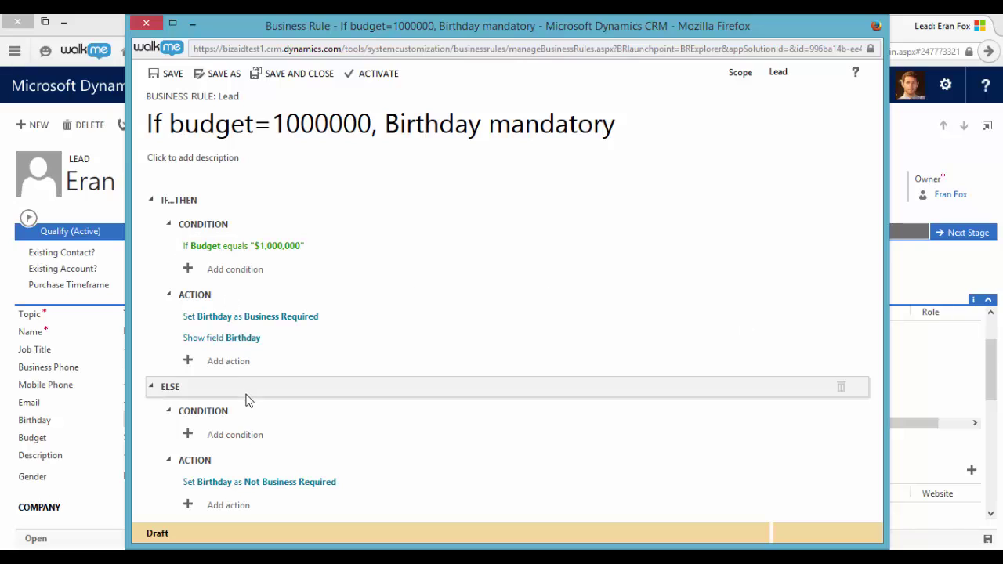
Step: Add a Set visibility action to the ELSE branch that hides the Birthday field
left_click(192, 508)
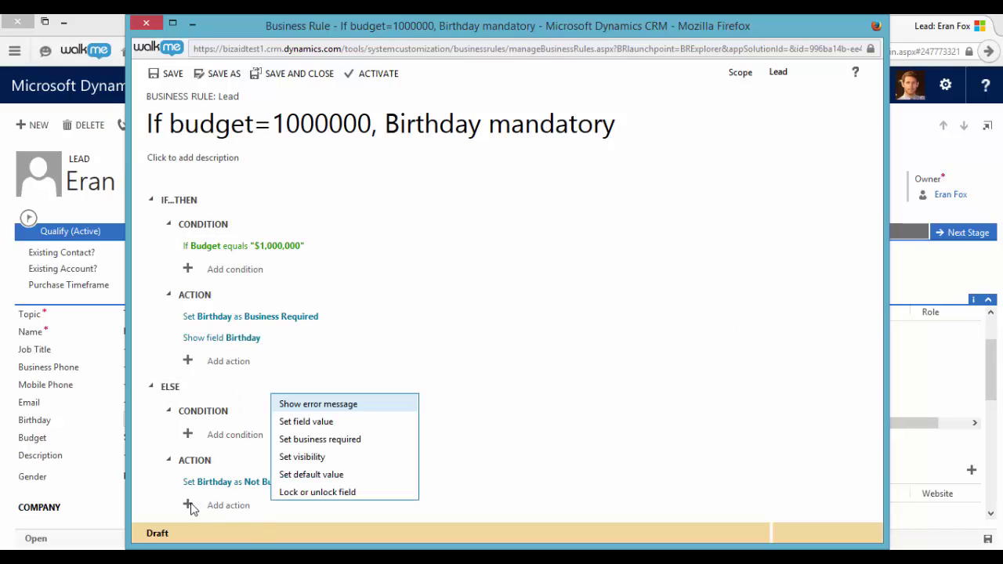
left_click(314, 457)
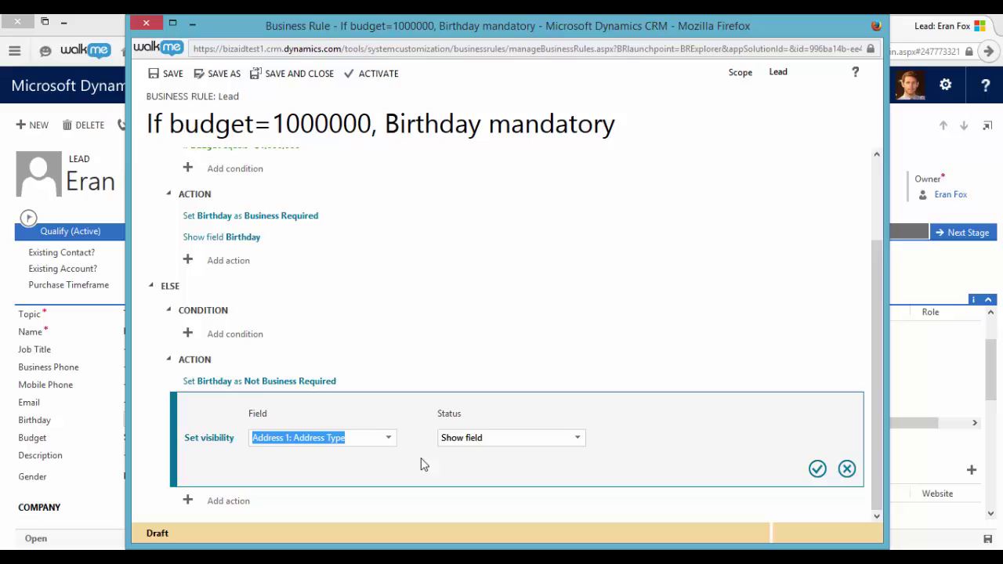
type("birth")
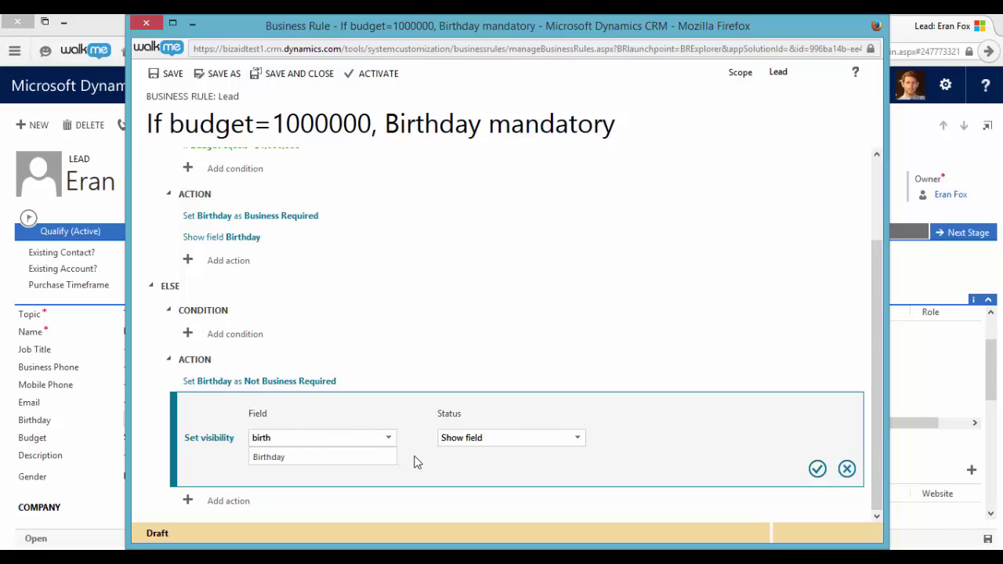
key("Return")
left_click(581, 441)
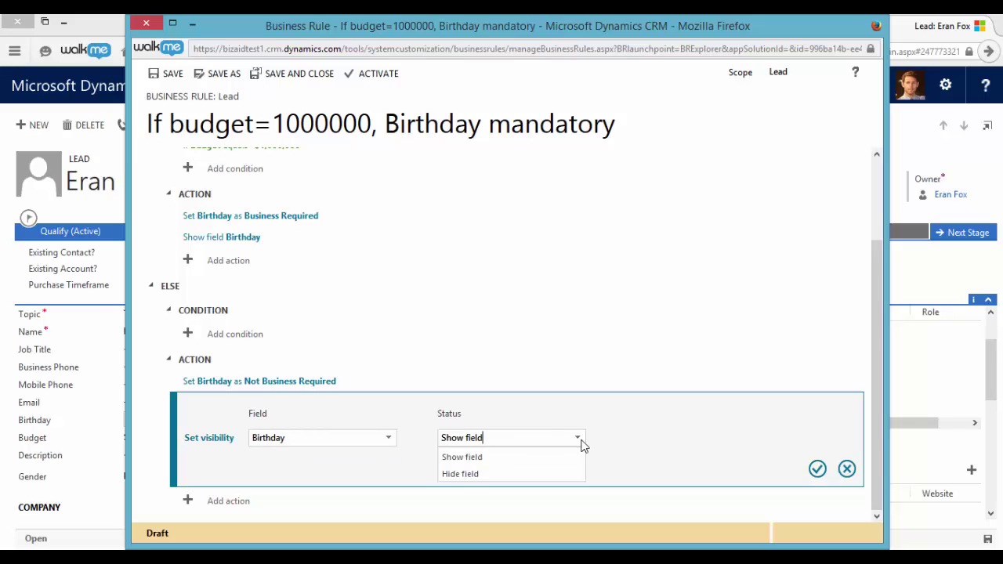
left_click(554, 471)
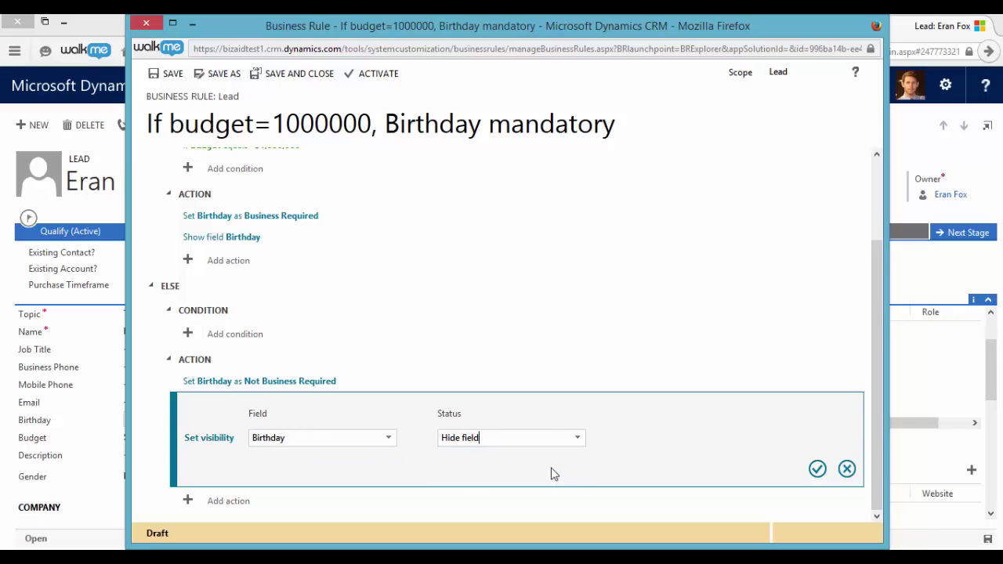
left_click(817, 469)
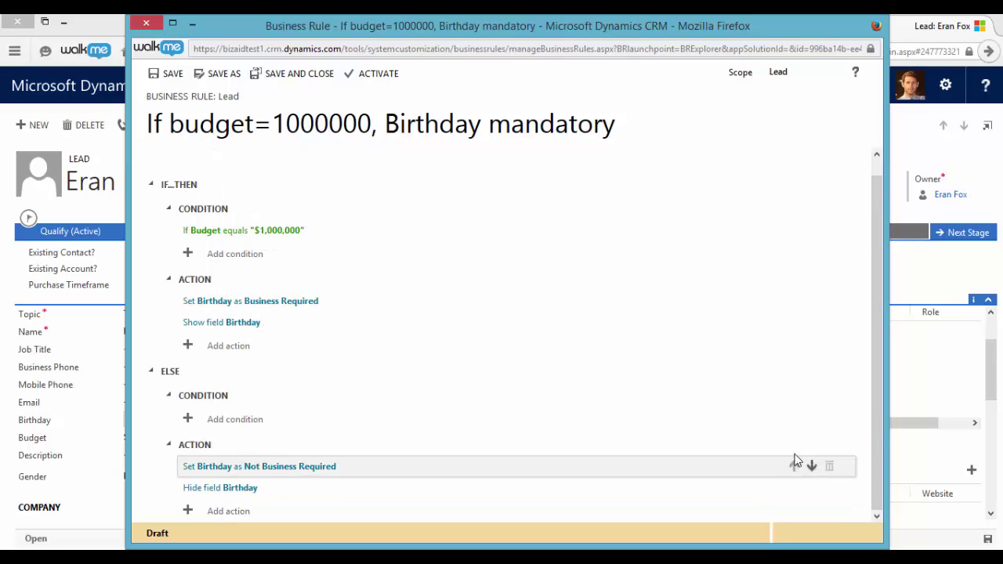
Step: Save and activate the Budget/Birthday rule, then close the rule and form editor windows
left_click(166, 78)
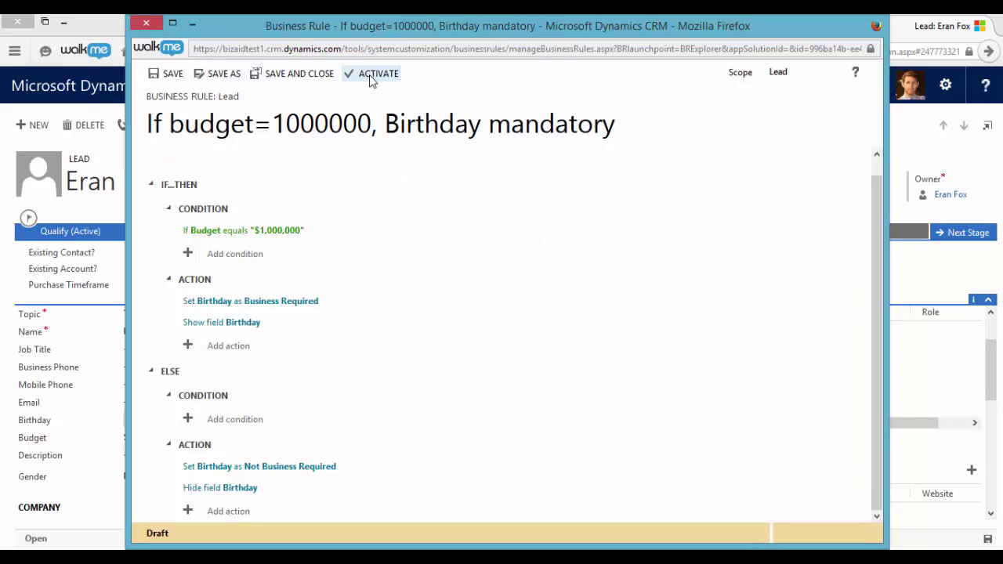
left_click(372, 76)
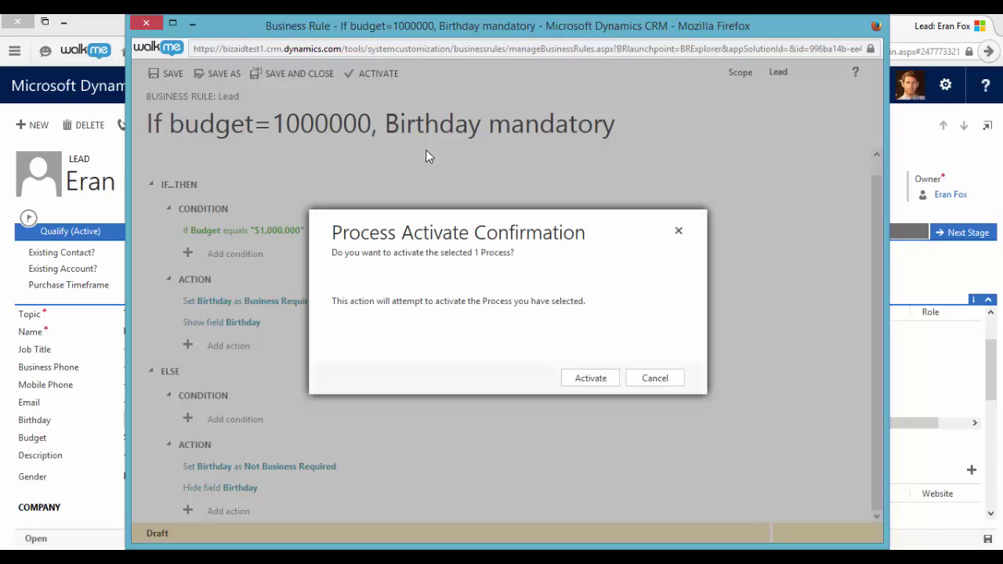
left_click(598, 380)
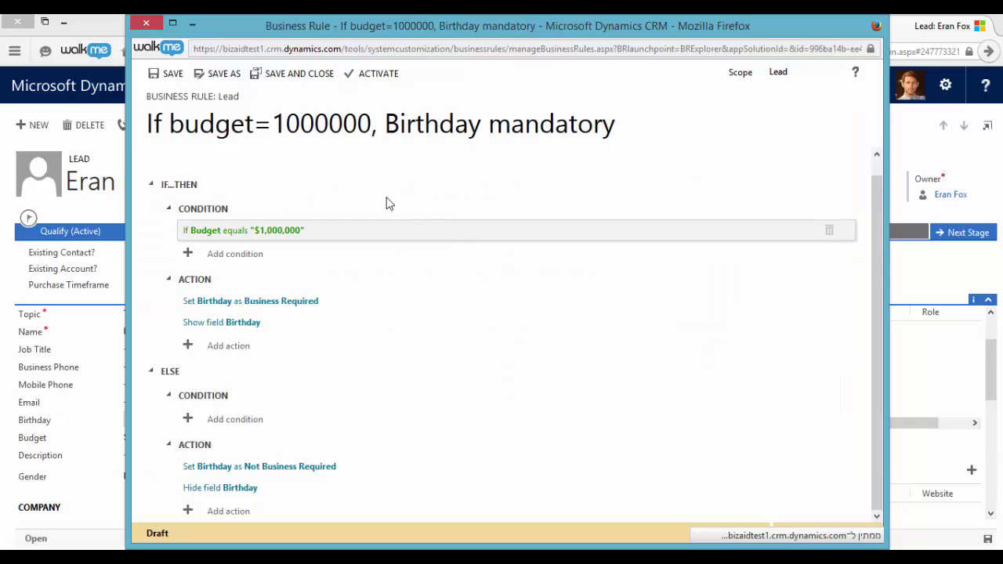
left_click(198, 24)
left_click(196, 23)
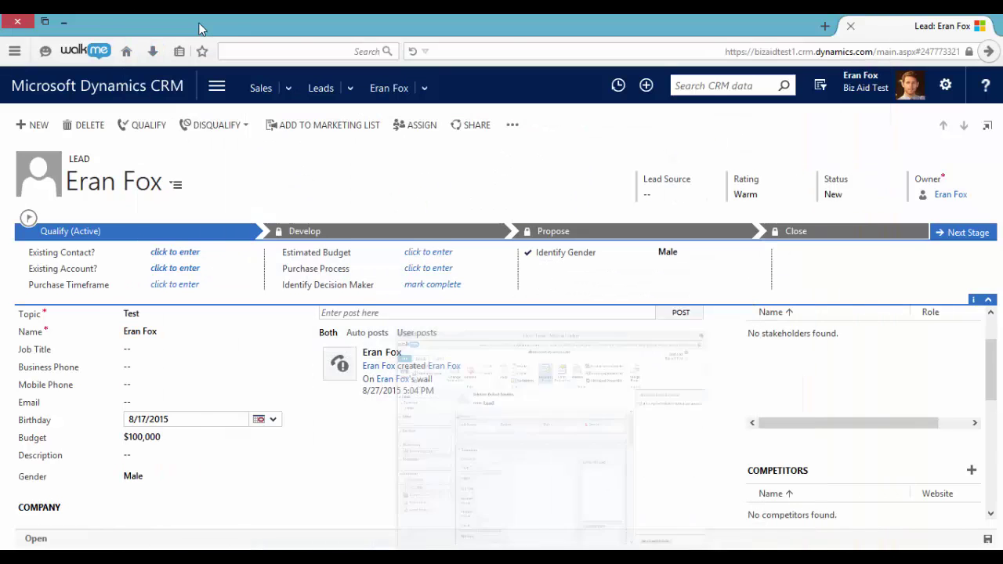
Step: Reload the lead record and change its Budget from $100,000 to $1,000,000
left_click(412, 51)
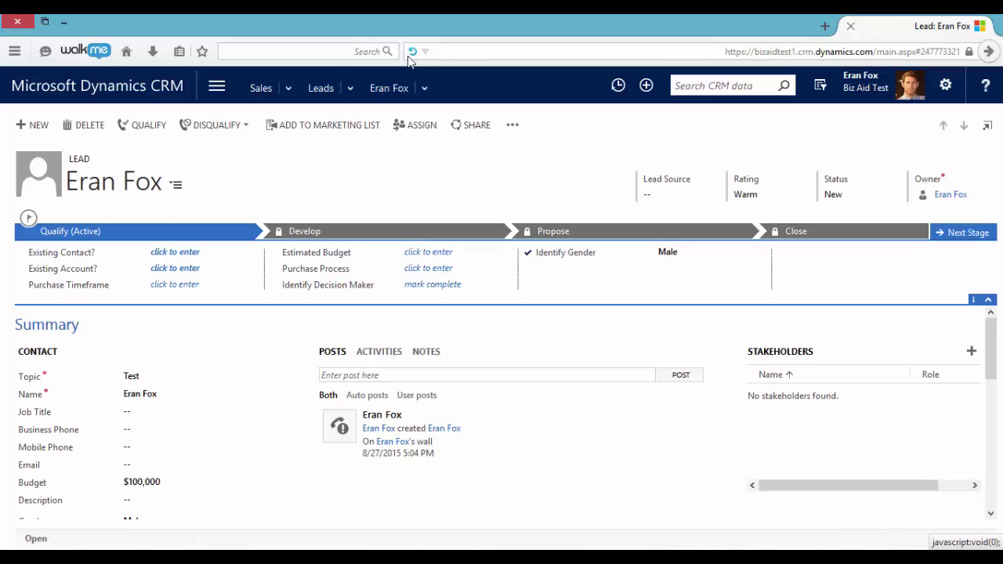
left_click(148, 486)
left_click(152, 517)
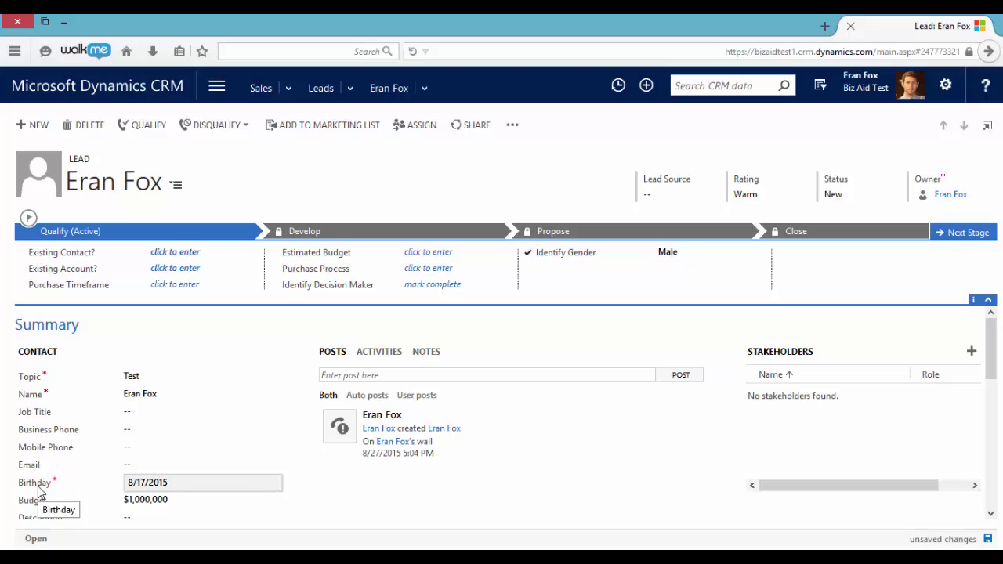
Step: Save the lead record with Ctrl+S
key("ctrl+s")
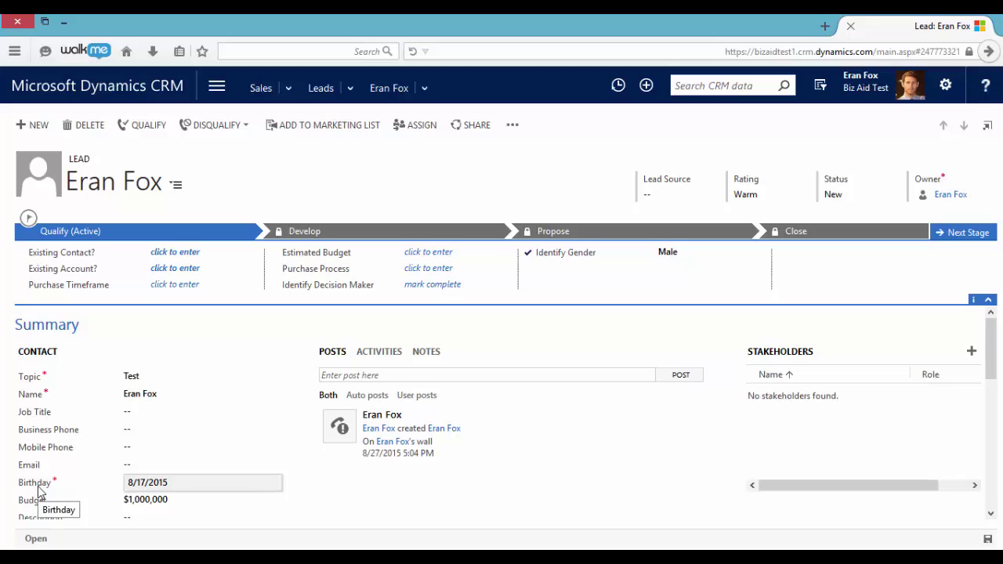